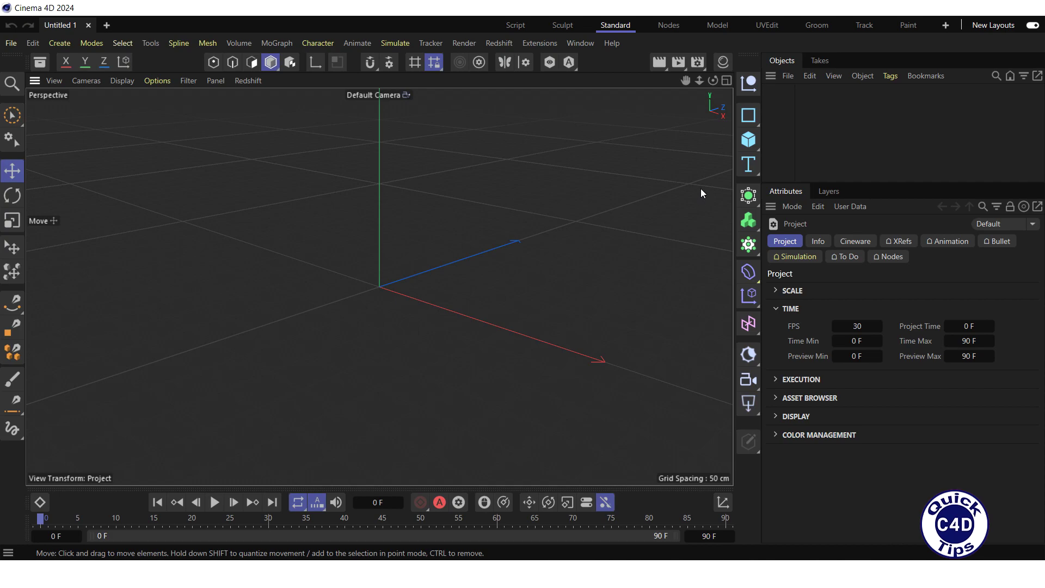
Add a cube and set its size to 40 cm in X and 20 cm in Y
{"action": "left_click", "coordinate": [747, 139]}
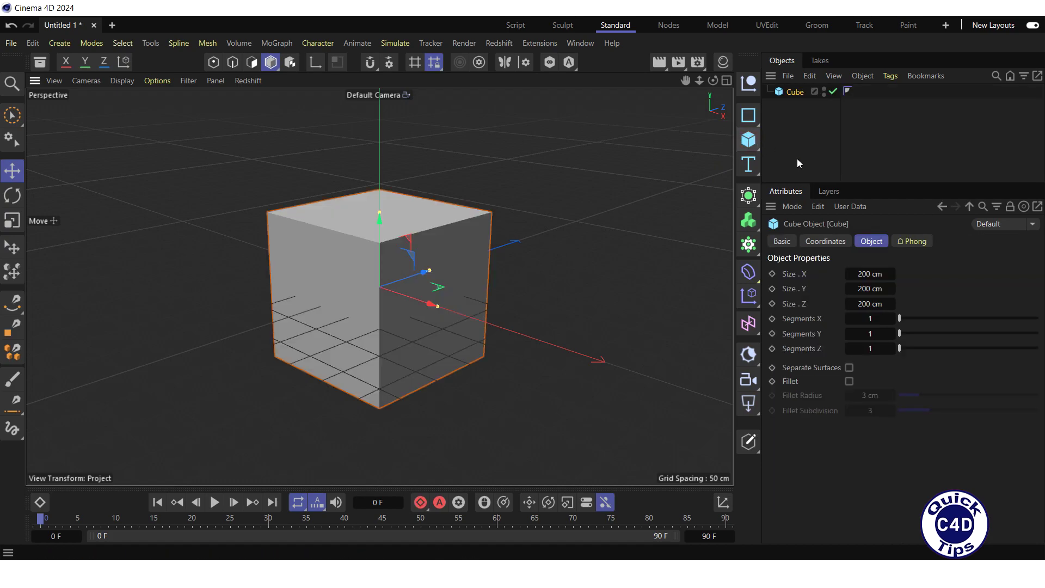
{"action": "left_click", "coordinate": [864, 273]}
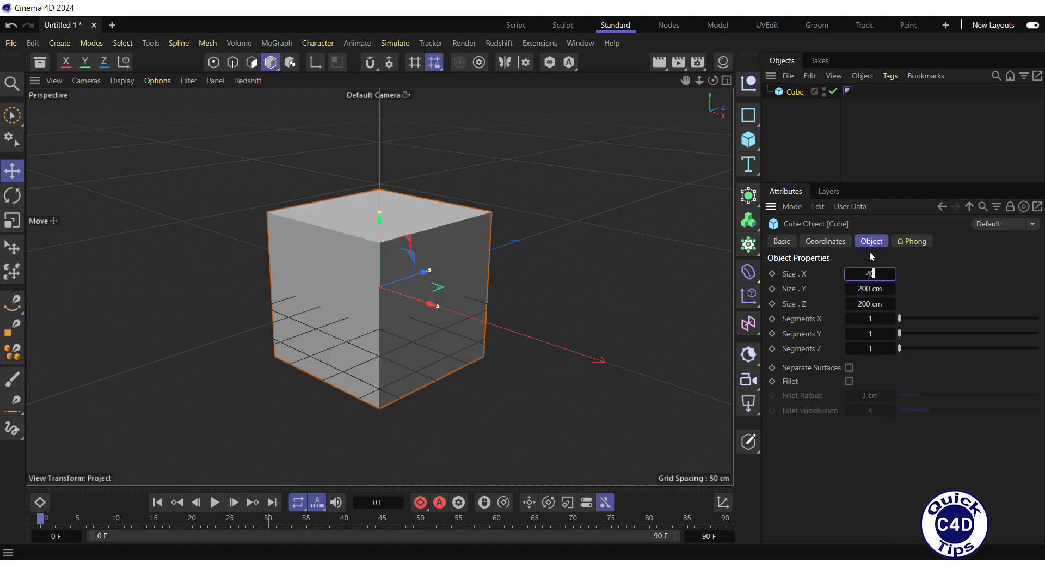
{"action": "key", "text": "Tab"}
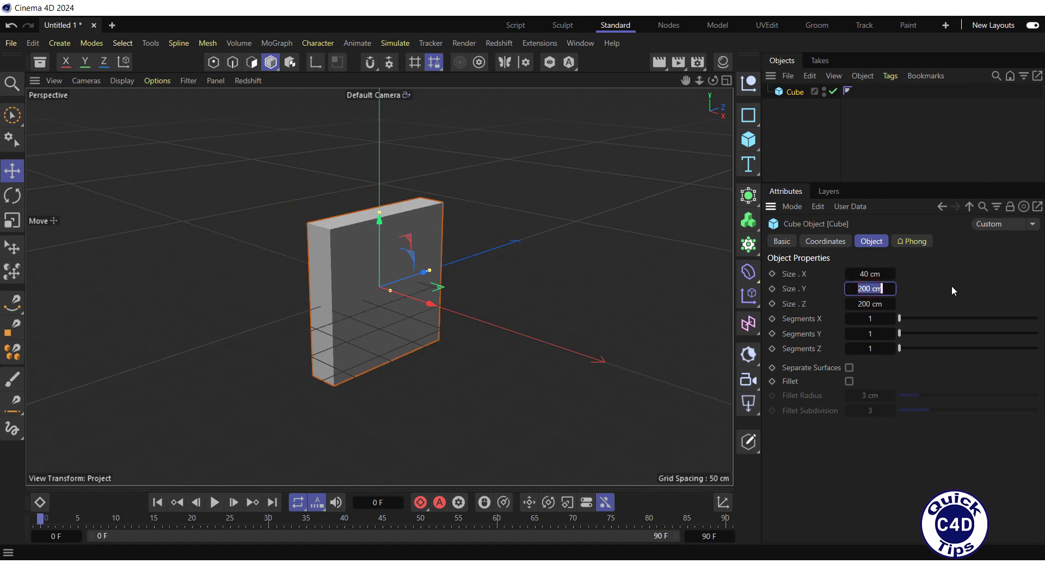
{"action": "type", "text": "20"}
{"action": "key", "text": "Return"}
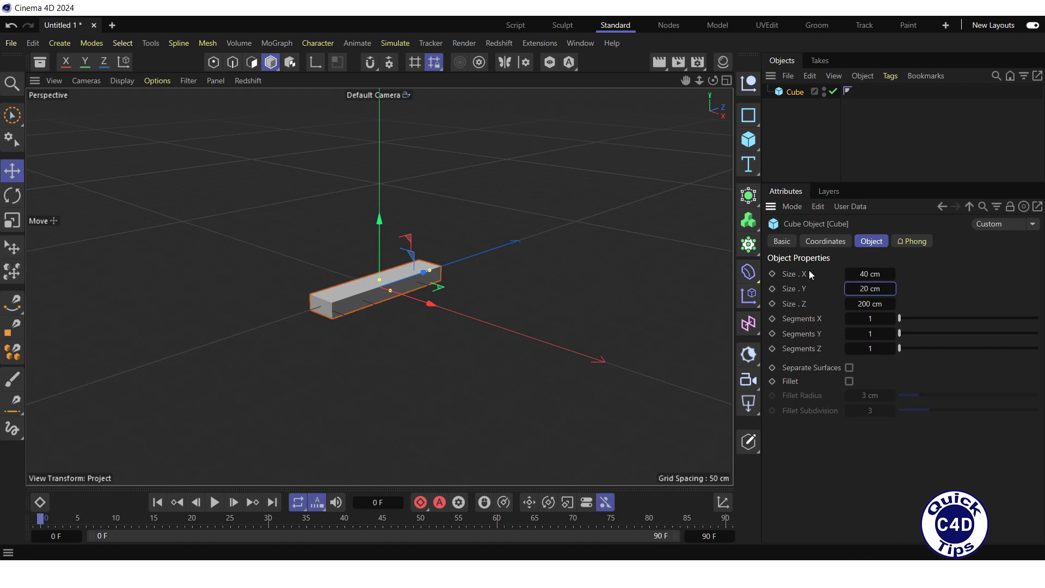
Add a Cloner, make the cube its child and set the cloner's mode to Linear
{"action": "left_click", "coordinate": [749, 245]}
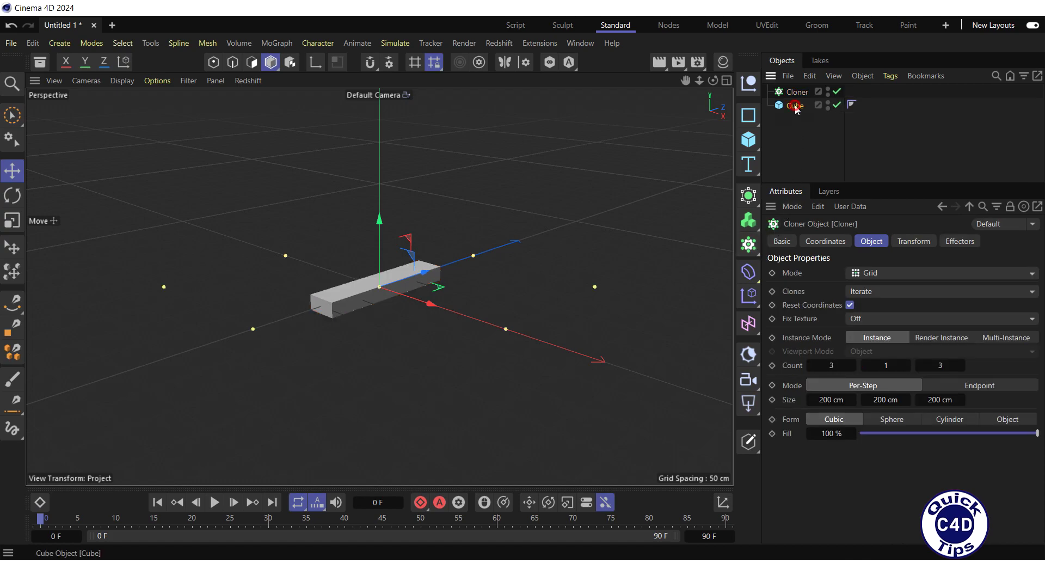
{"action": "left_click_drag", "start_coordinate": [796, 108], "coordinate": [797, 92]}
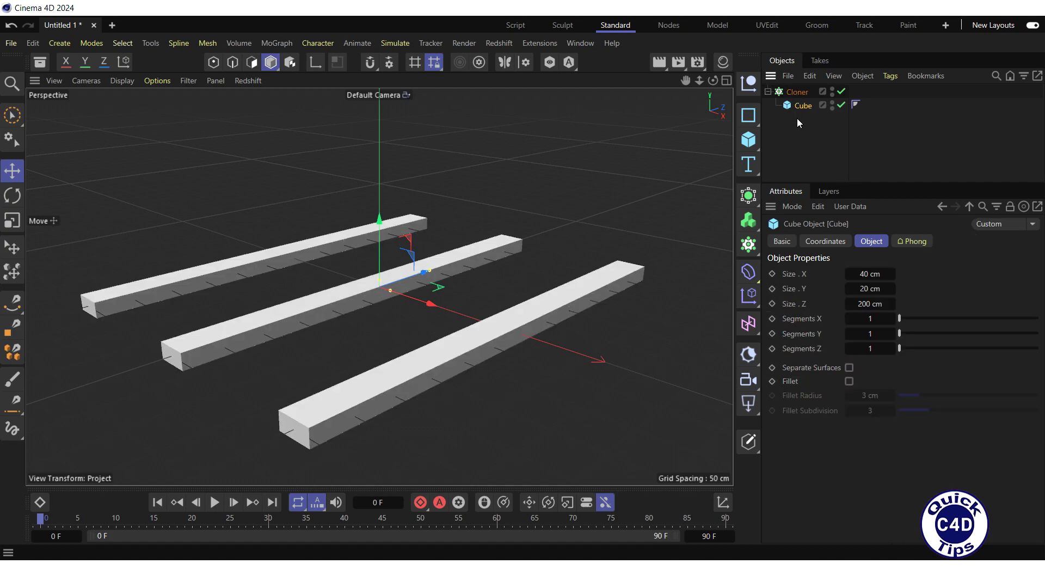
{"action": "left_click", "coordinate": [797, 94]}
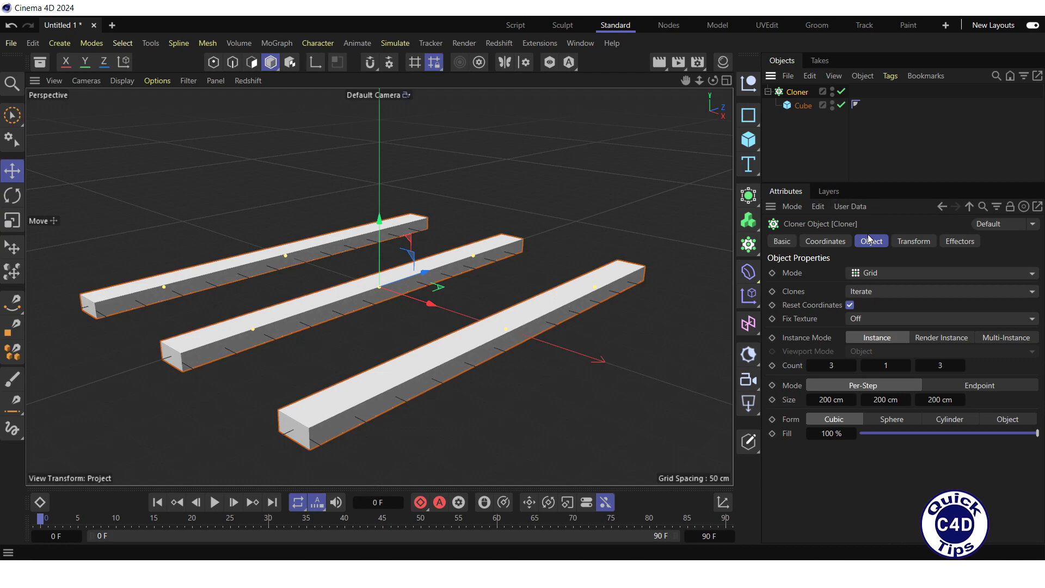
{"action": "left_click", "coordinate": [900, 273]}
{"action": "left_click", "coordinate": [899, 306]}
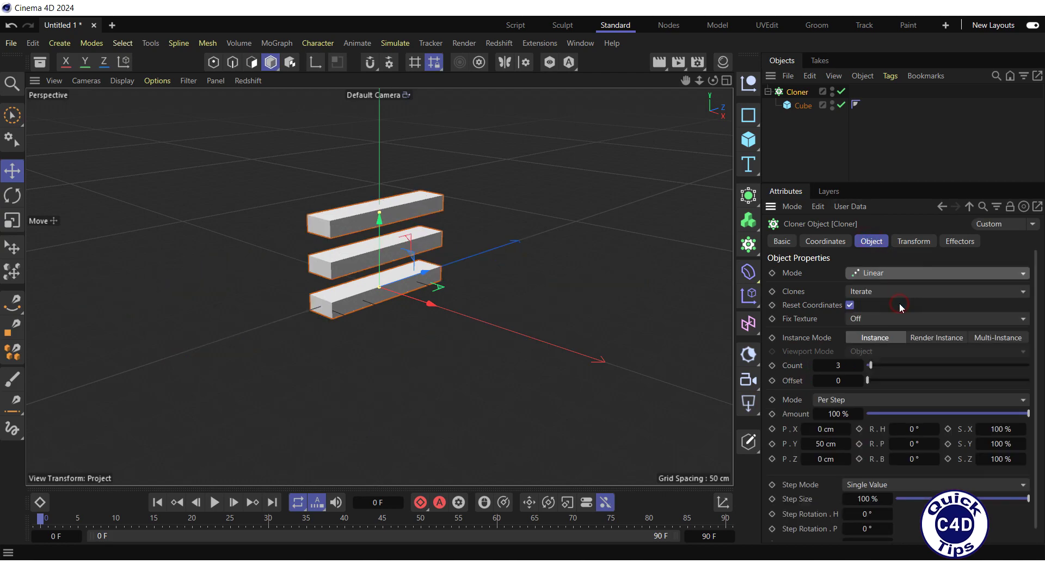
Set the cloner's per-step position to 40 cm in X and 20 cm in Y, and its count to 10
{"action": "left_click", "coordinate": [824, 430]}
{"action": "type", "text": "4"}
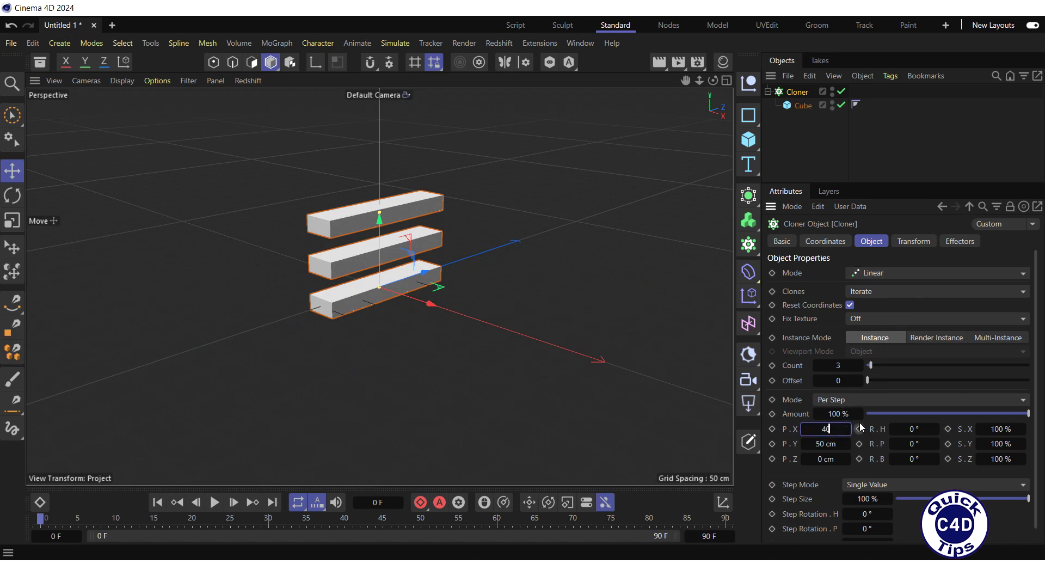
{"action": "type", "text": "0"}
{"action": "key", "text": "Return"}
{"action": "key", "text": "Tab"}
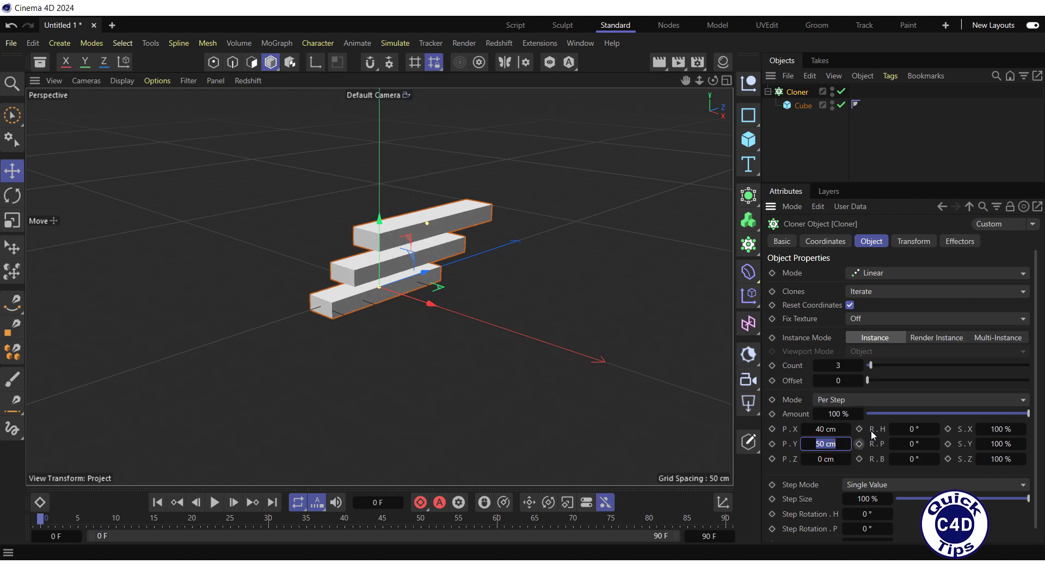
{"action": "type", "text": "20"}
{"action": "key", "text": "Return"}
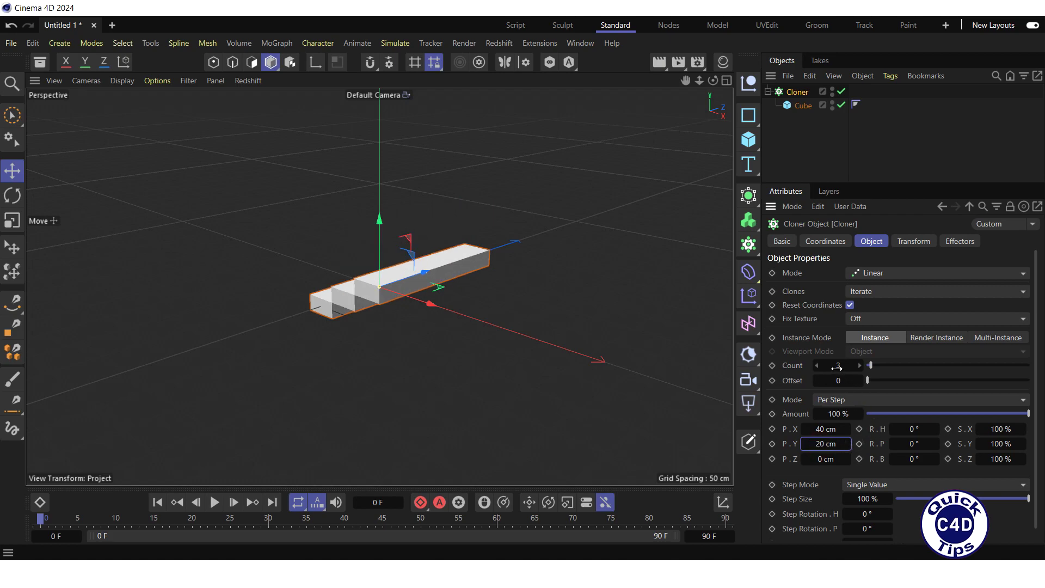
{"action": "left_click", "coordinate": [836, 365]}
{"action": "key", "text": "Return"}
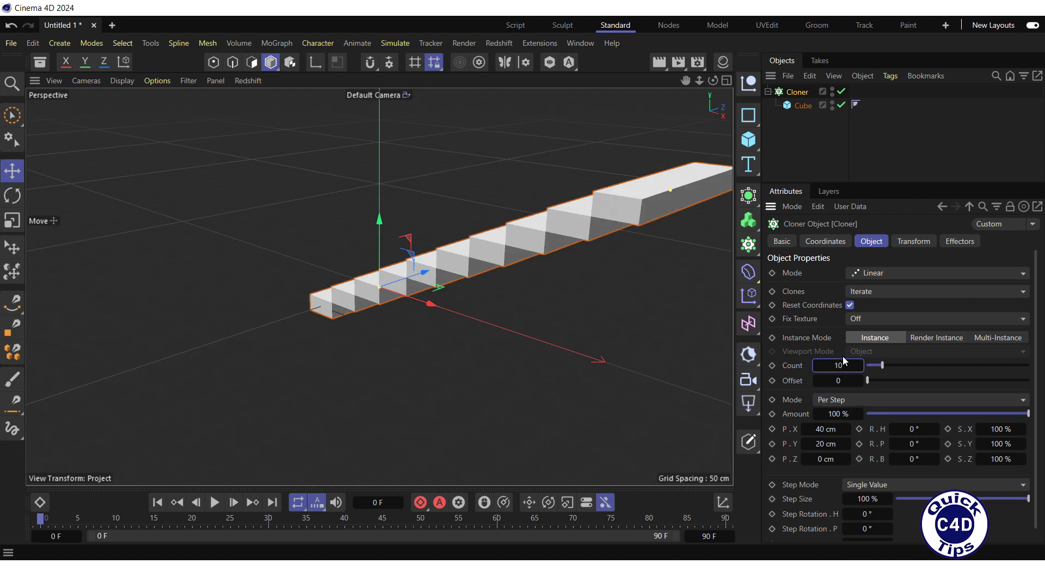
{"action": "left_click_drag", "start_coordinate": [713, 80], "coordinate": [681, 99]}
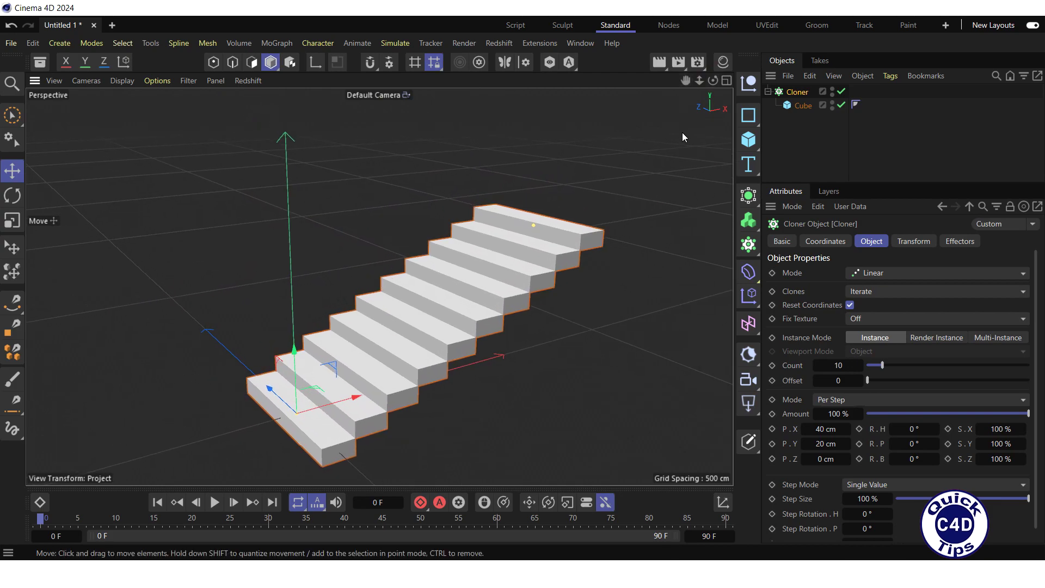
Create a classic standard material in magenta with hue 308°, saturation 100% and value 100%
{"action": "left_click", "coordinate": [723, 63]}
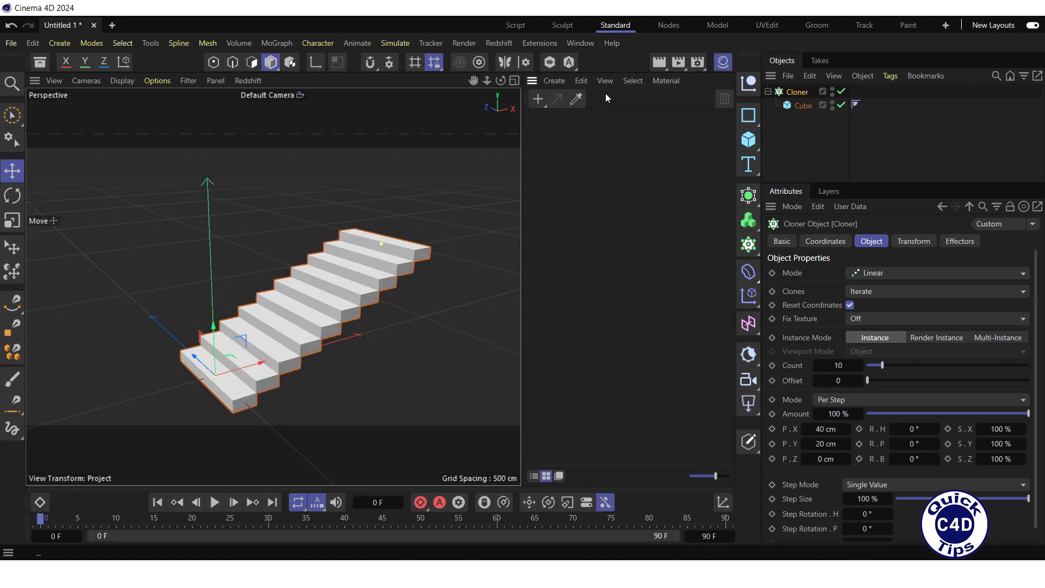
{"action": "left_click", "coordinate": [556, 81]}
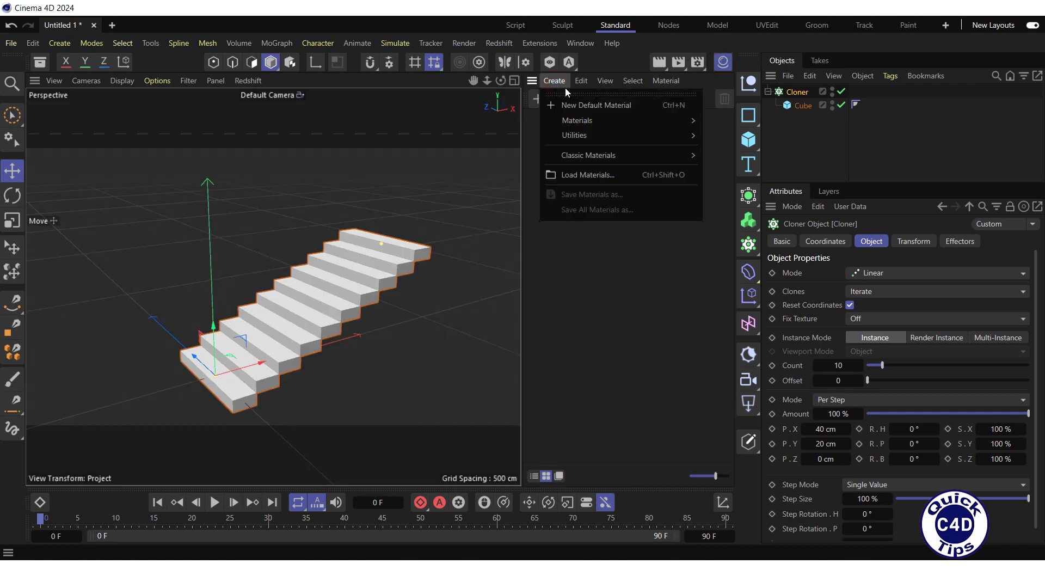
{"action": "mouse_move", "coordinate": [585, 141]}
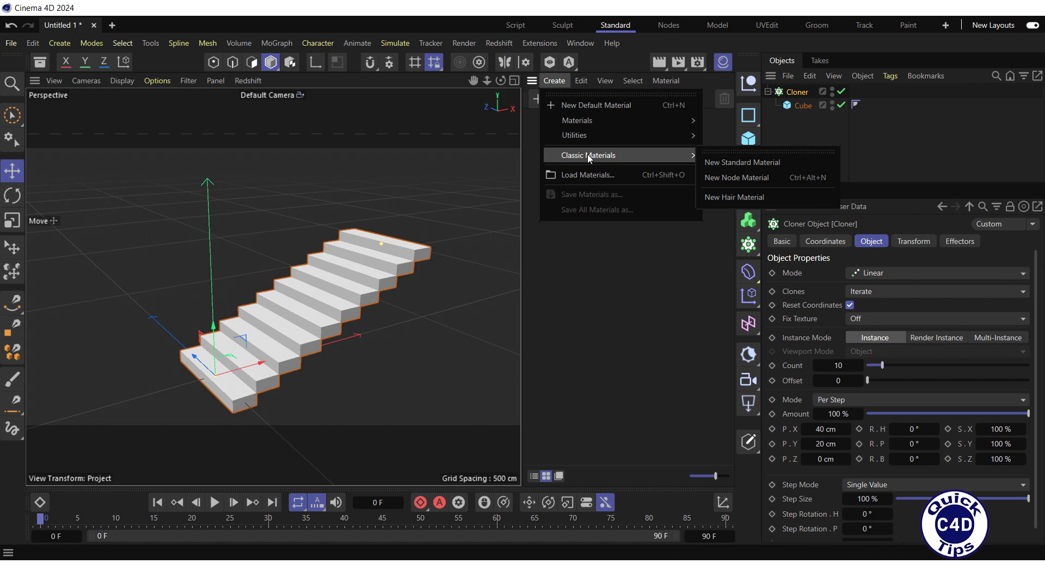
{"action": "left_click", "coordinate": [744, 163]}
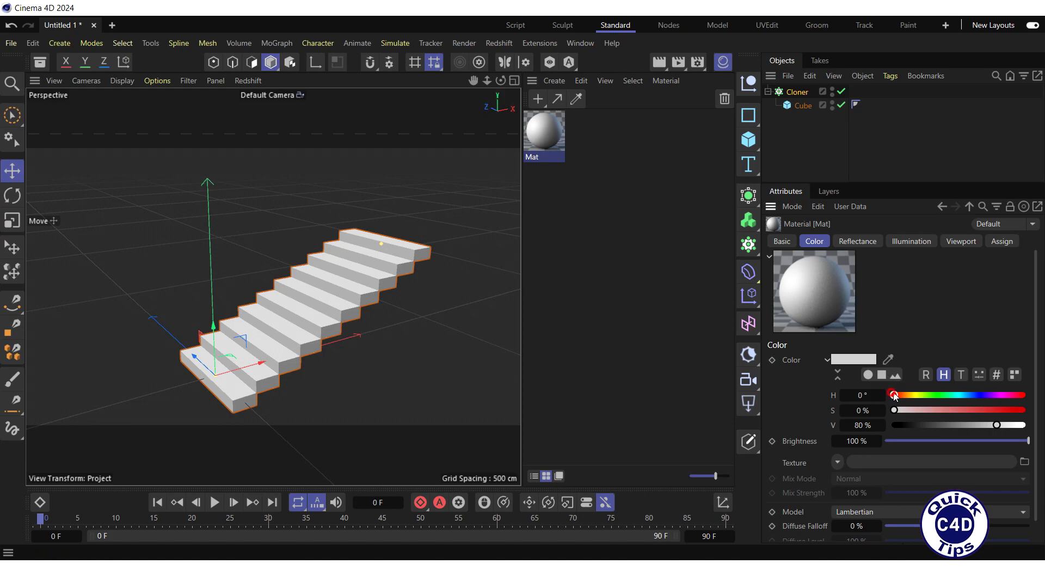
{"action": "left_click_drag", "start_coordinate": [894, 395], "coordinate": [1005, 395]}
{"action": "left_click", "coordinate": [897, 412]}
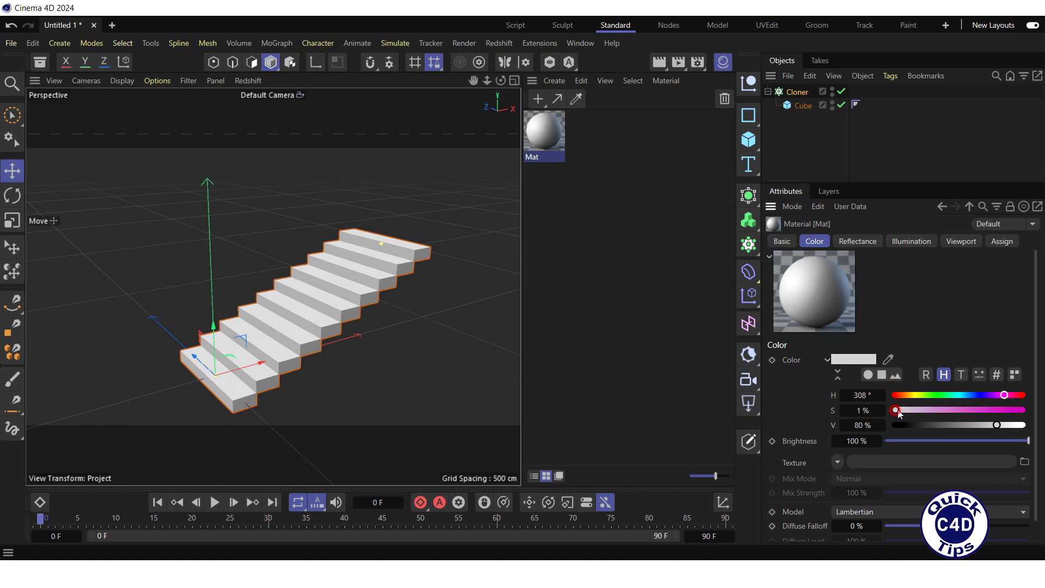
{"action": "left_click_drag", "start_coordinate": [899, 414], "coordinate": [1028, 426]}
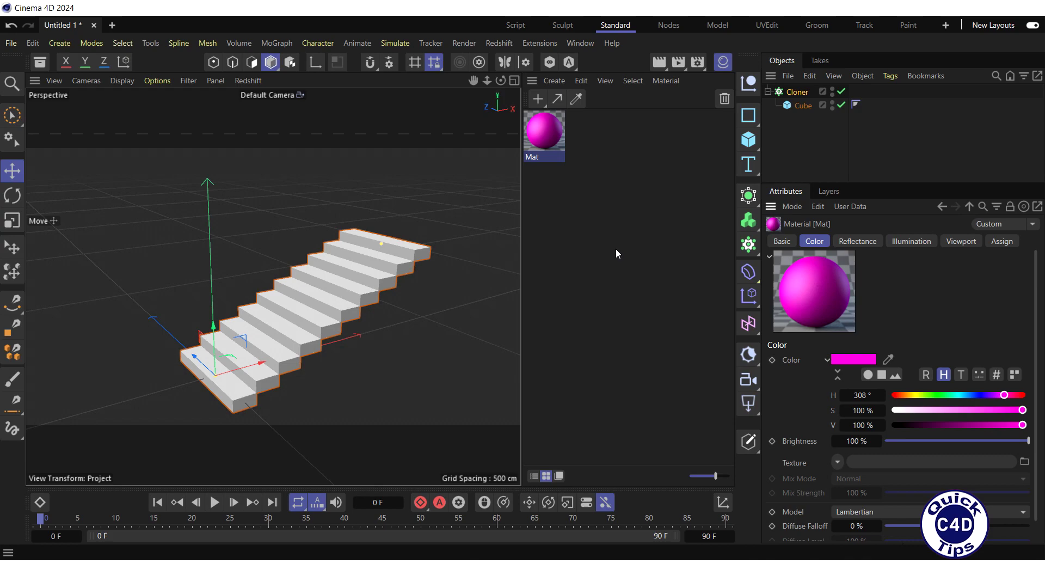
Apply the magenta material to the cloner and rename the cloner as Stairs
{"action": "left_click_drag", "start_coordinate": [543, 142], "coordinate": [799, 93]}
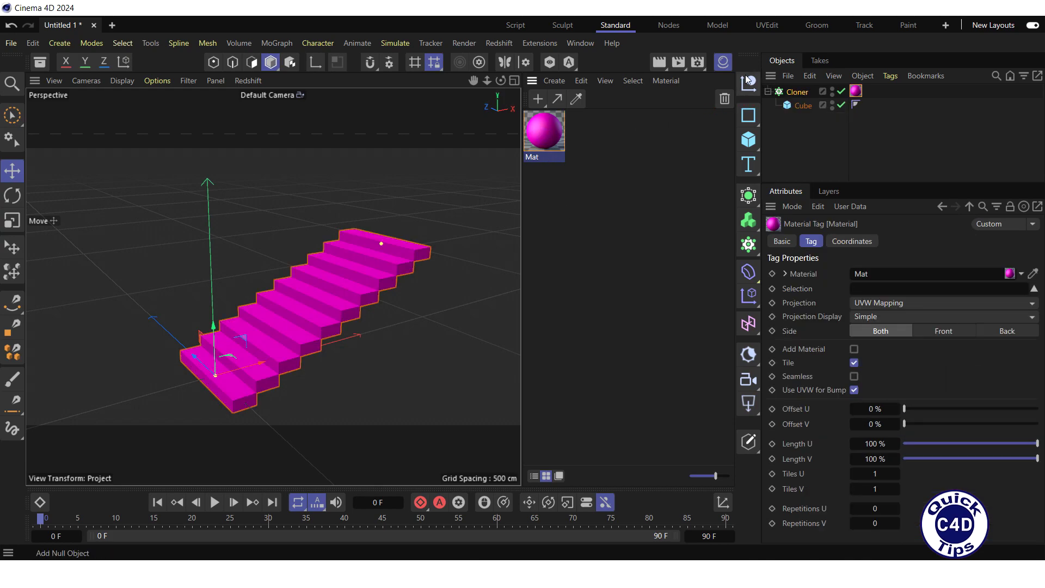
{"action": "left_click", "coordinate": [724, 63]}
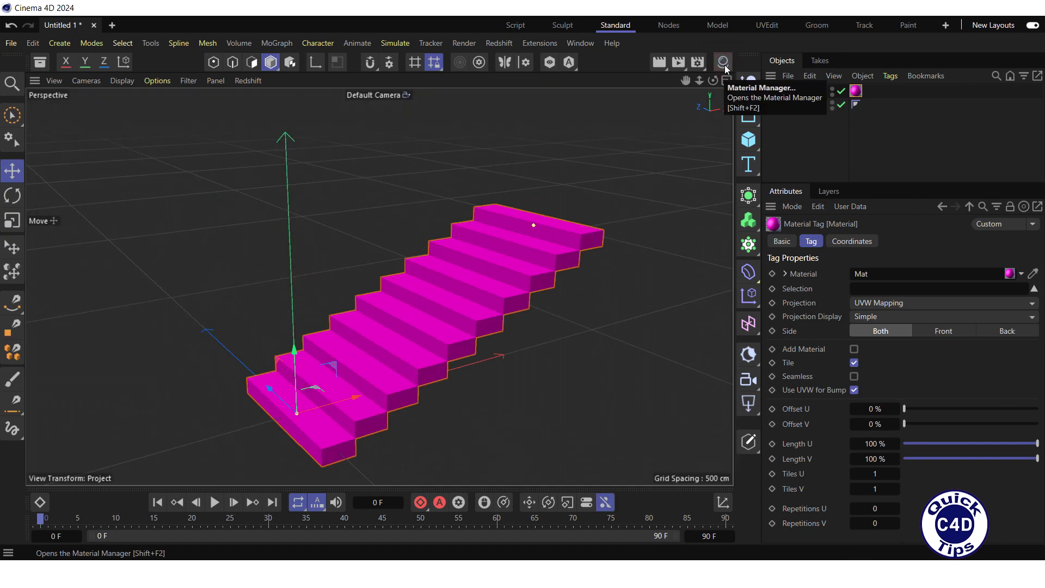
{"action": "double_click", "coordinate": [799, 92]}
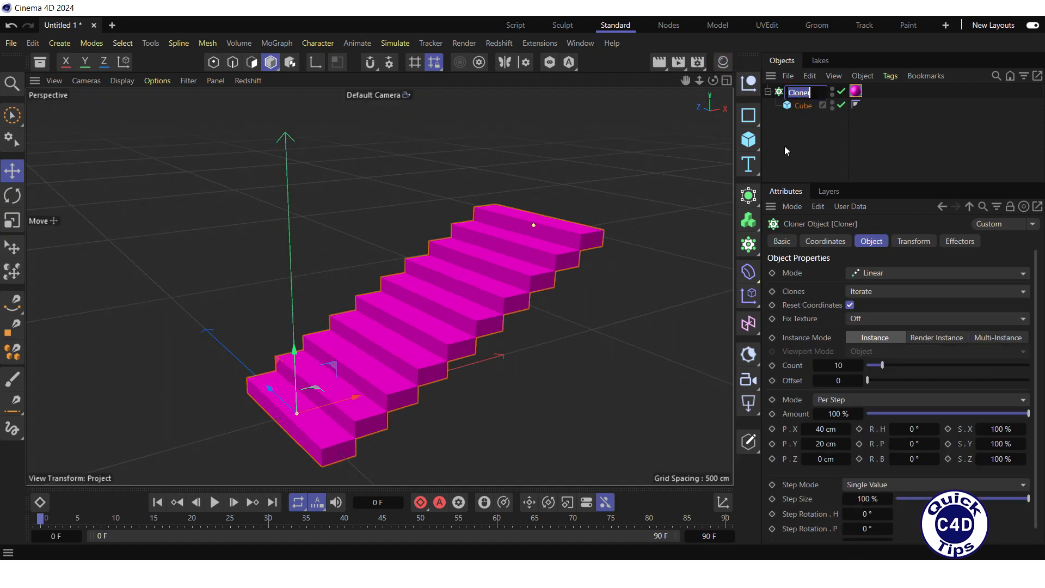
{"action": "type", "text": "Stairs"}
{"action": "key", "text": "Return"}
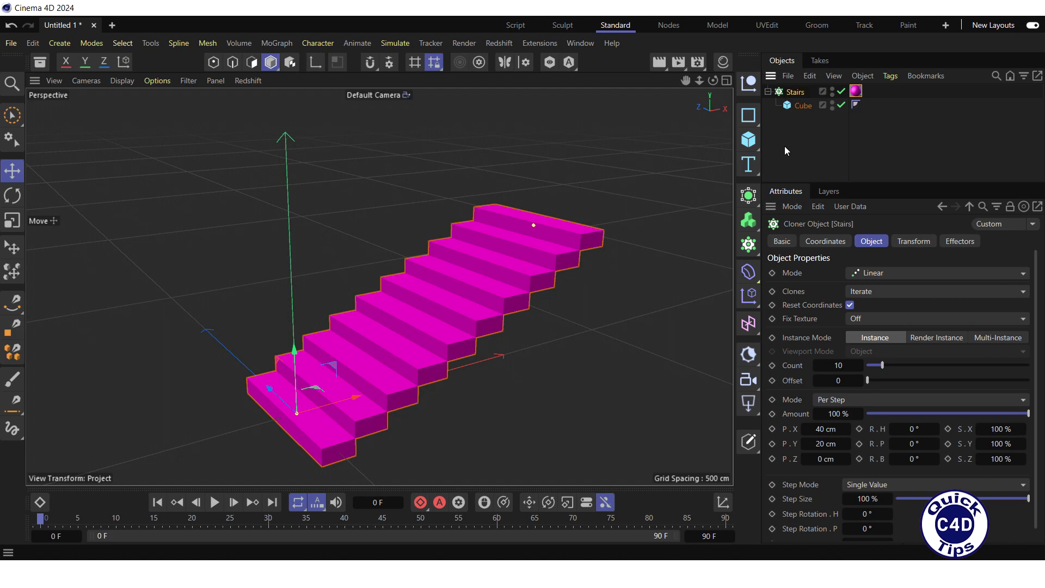
Add a plane and create a pale yellow standard material with hue 55°, saturation 31% and value 100%
{"action": "left_click", "coordinate": [749, 141]}
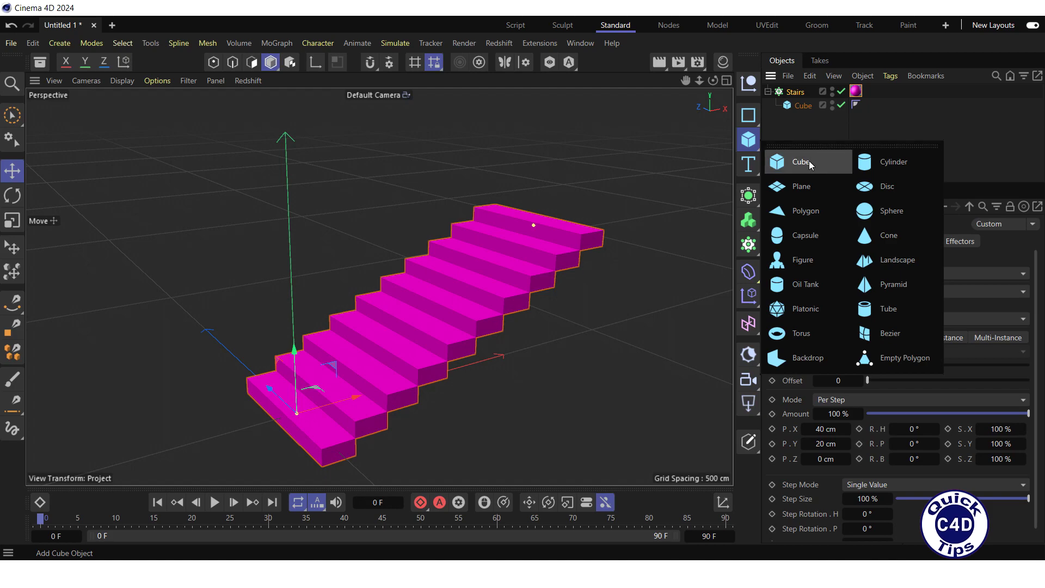
{"action": "left_click", "coordinate": [808, 191]}
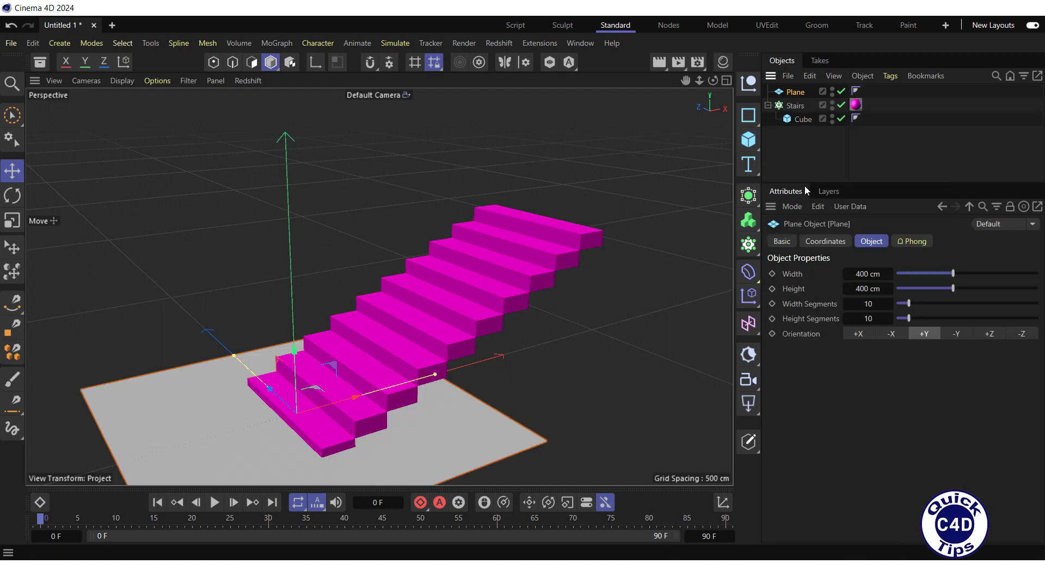
{"action": "left_click", "coordinate": [722, 63]}
{"action": "left_click", "coordinate": [554, 81]}
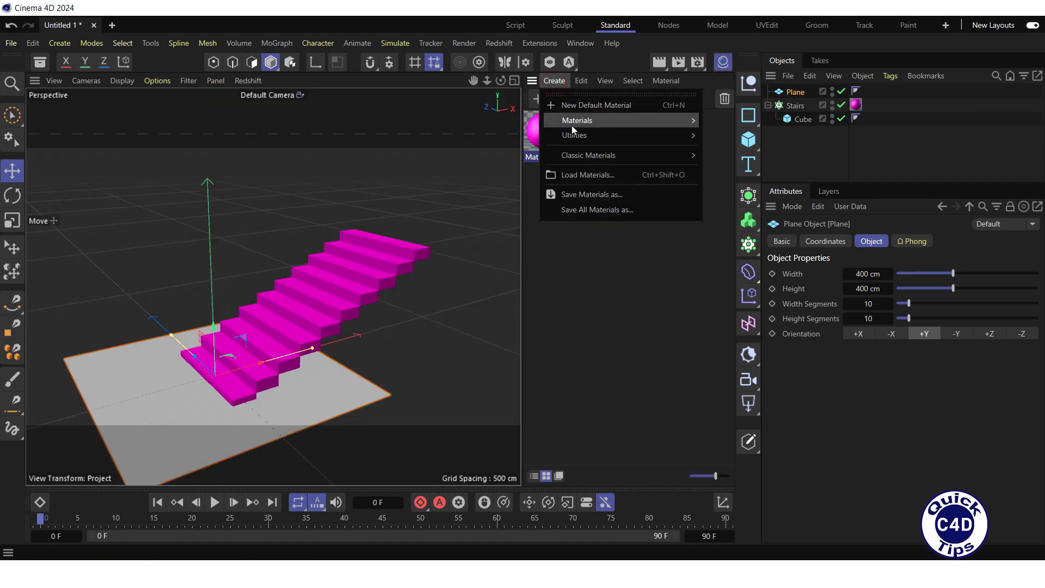
{"action": "mouse_move", "coordinate": [599, 155]}
{"action": "left_click", "coordinate": [728, 162]}
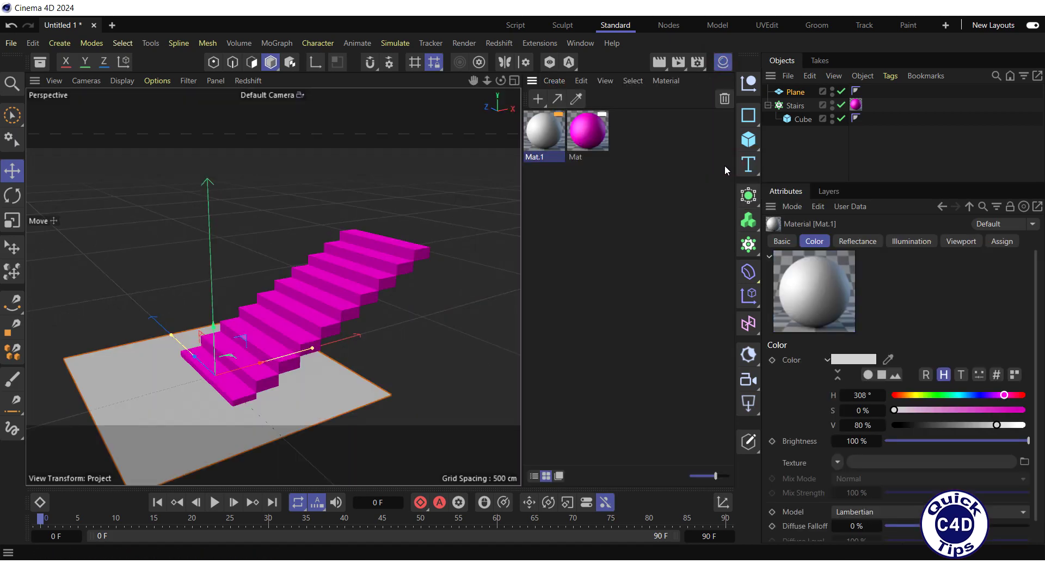
{"action": "left_click_drag", "start_coordinate": [1005, 397], "coordinate": [934, 410]}
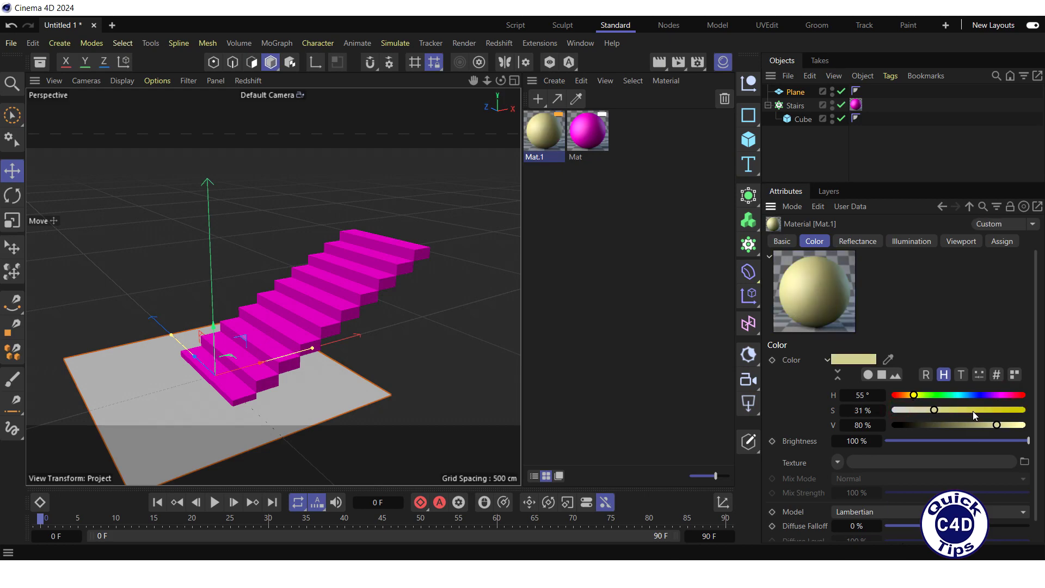
{"action": "left_click_drag", "start_coordinate": [996, 424], "coordinate": [1022, 424]}
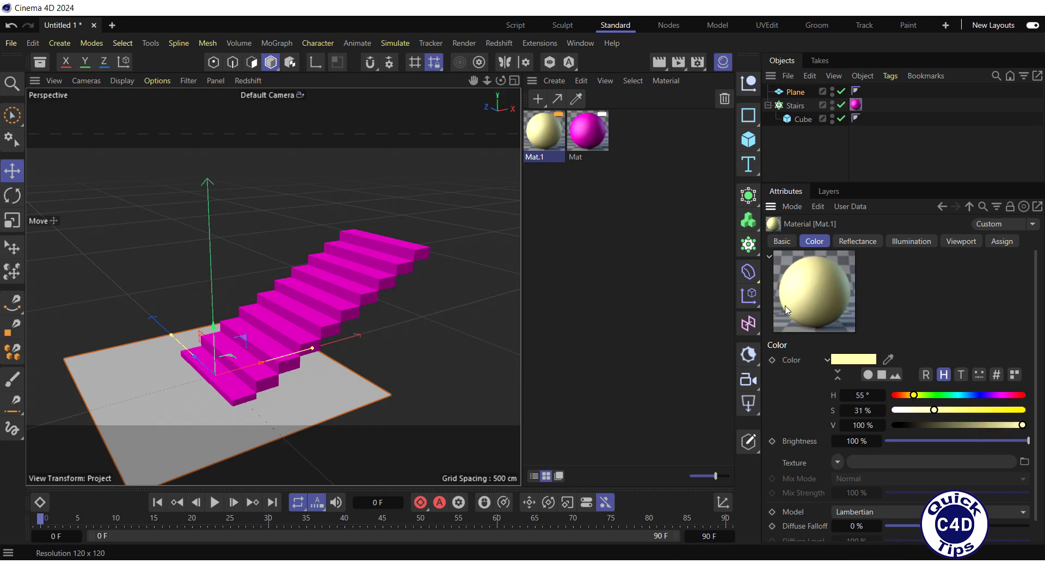
Apply the pale yellow material to the plane and rename the plane as Floor
{"action": "left_click_drag", "start_coordinate": [540, 129], "coordinate": [794, 94]}
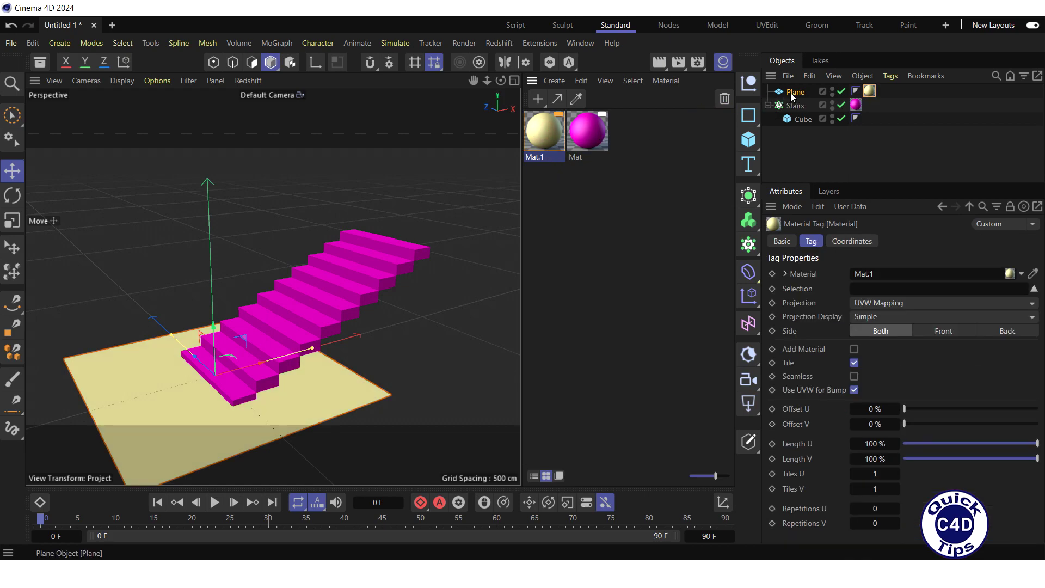
{"action": "left_click", "coordinate": [723, 64]}
{"action": "double_click", "coordinate": [795, 92]}
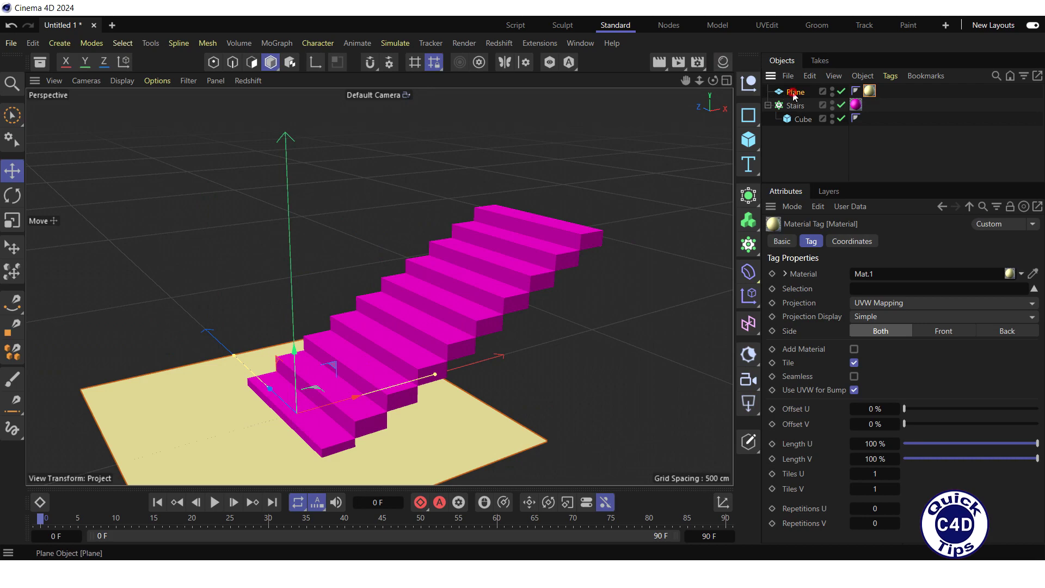
{"action": "type", "text": "Floor"}
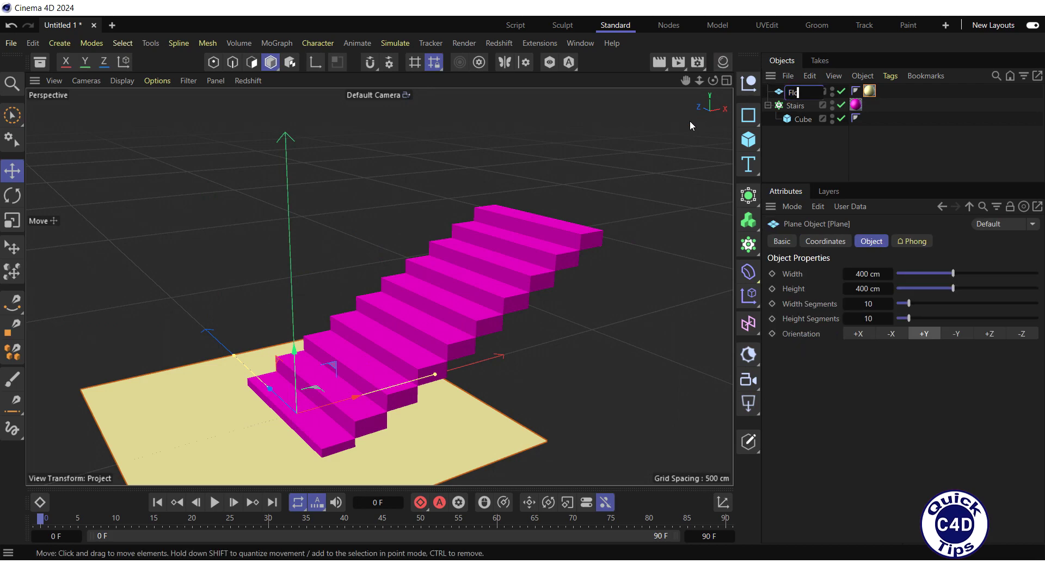
{"action": "key", "text": "Return"}
Raise the Stairs cloner in the front view and set its Y position to 10 cm
{"action": "left_click", "coordinate": [726, 81]}
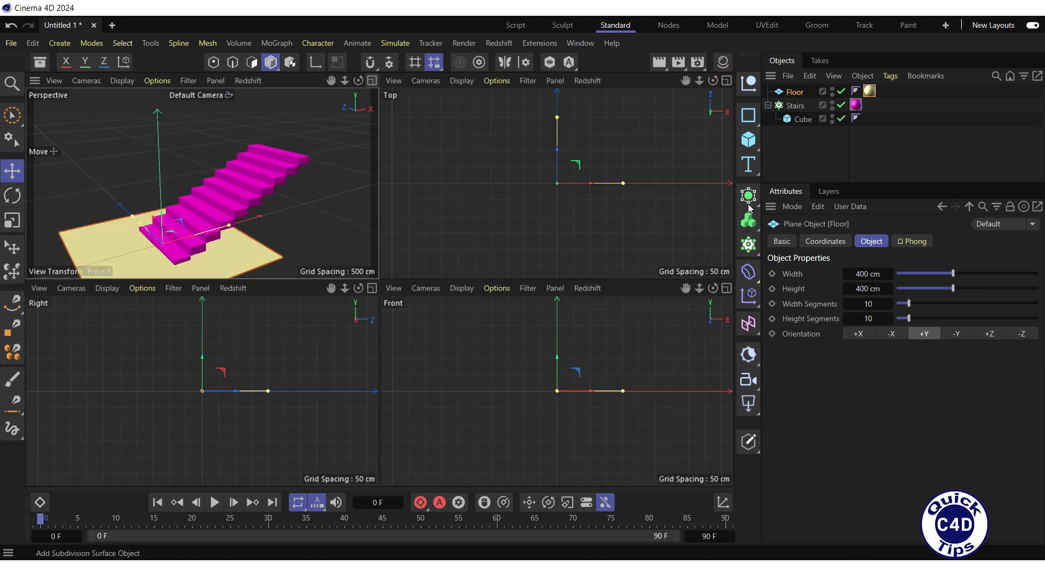
{"action": "left_click", "coordinate": [725, 287]}
{"action": "left_click_drag", "start_coordinate": [685, 81], "coordinate": [583, 179]}
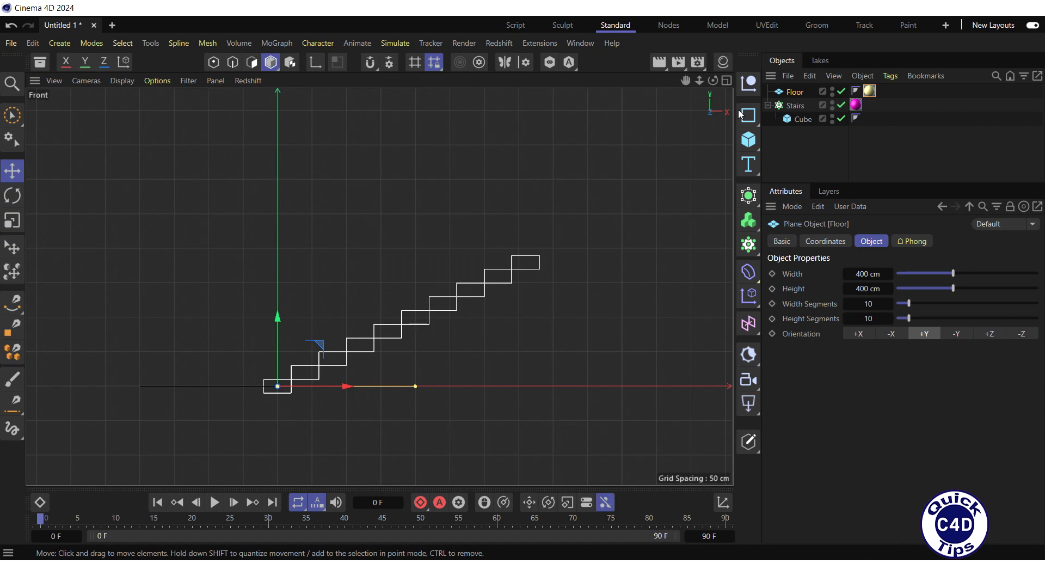
{"action": "left_click", "coordinate": [795, 105]}
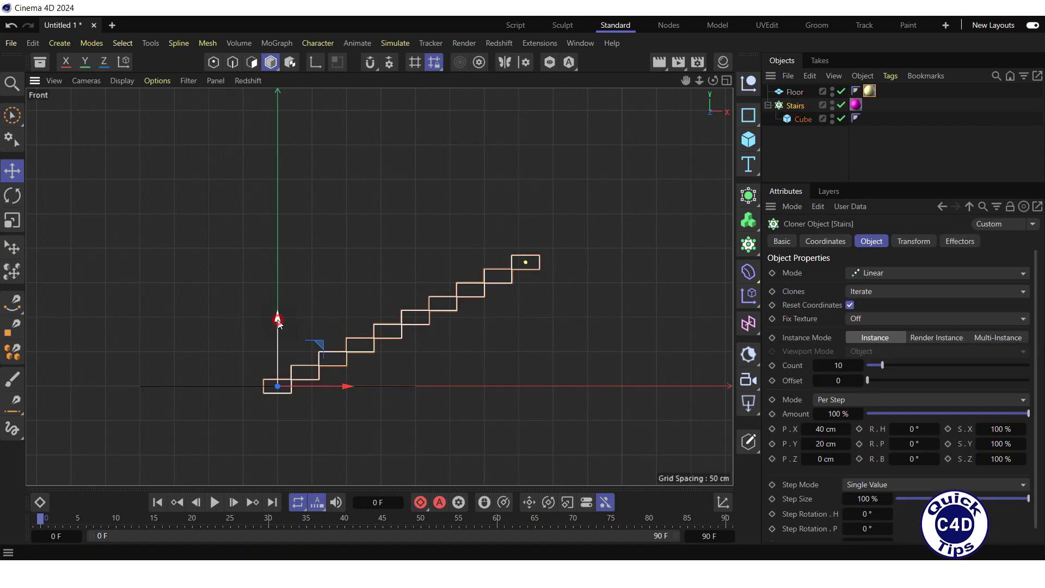
{"action": "left_click_drag", "start_coordinate": [277, 318], "coordinate": [276, 311]}
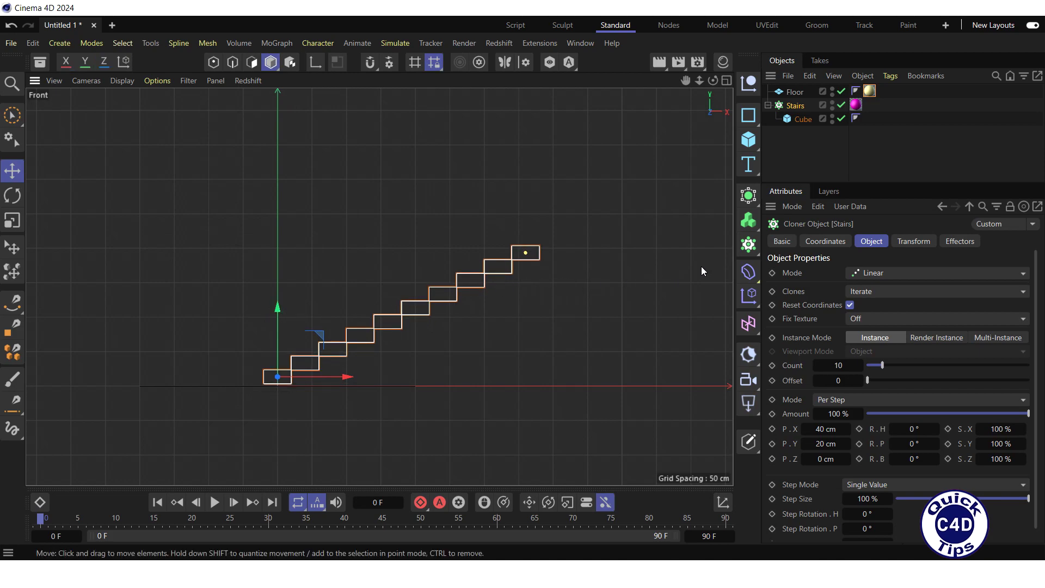
{"action": "left_click", "coordinate": [823, 241]}
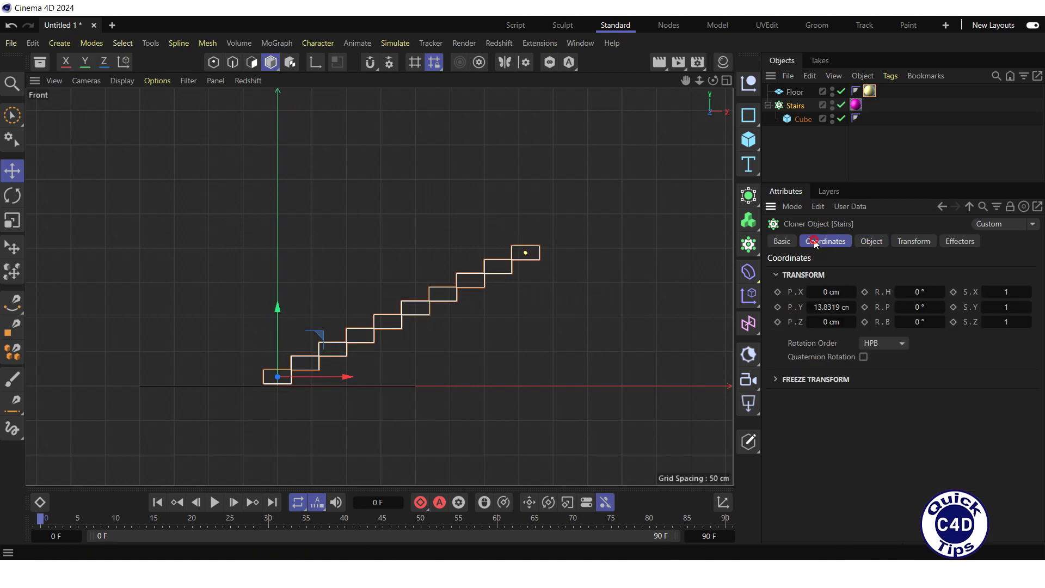
{"action": "left_click", "coordinate": [822, 306]}
{"action": "type", "text": "1"}
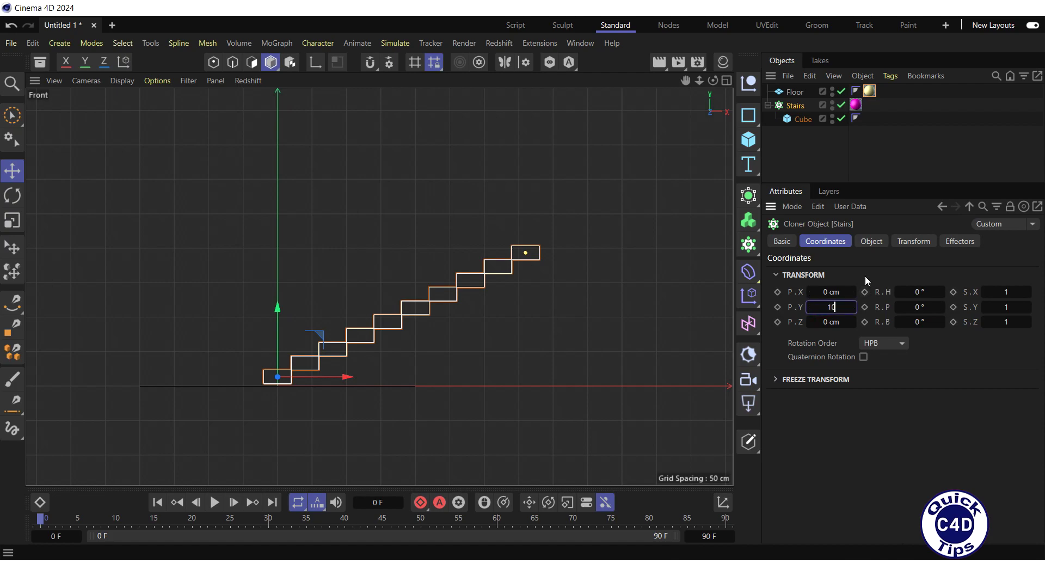
{"action": "type", "text": "0"}
{"action": "key", "text": "Return"}
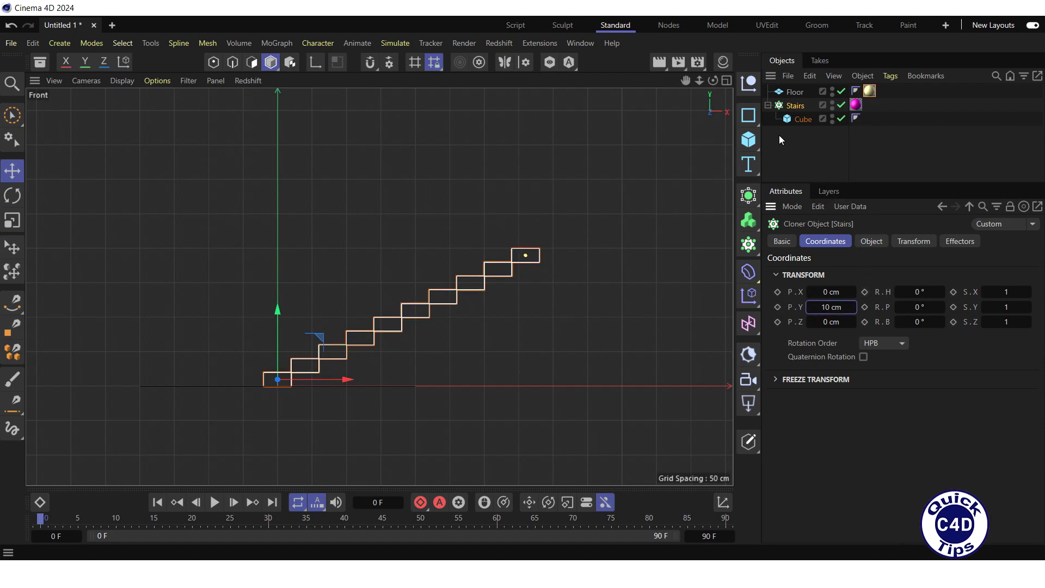
{"action": "left_click", "coordinate": [726, 80]}
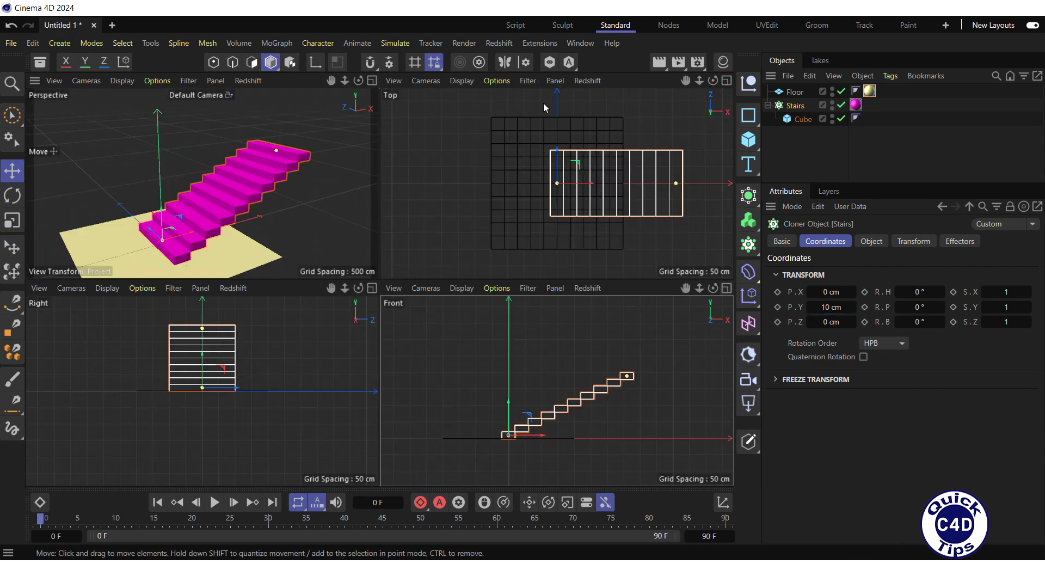
{"action": "left_click", "coordinate": [372, 81]}
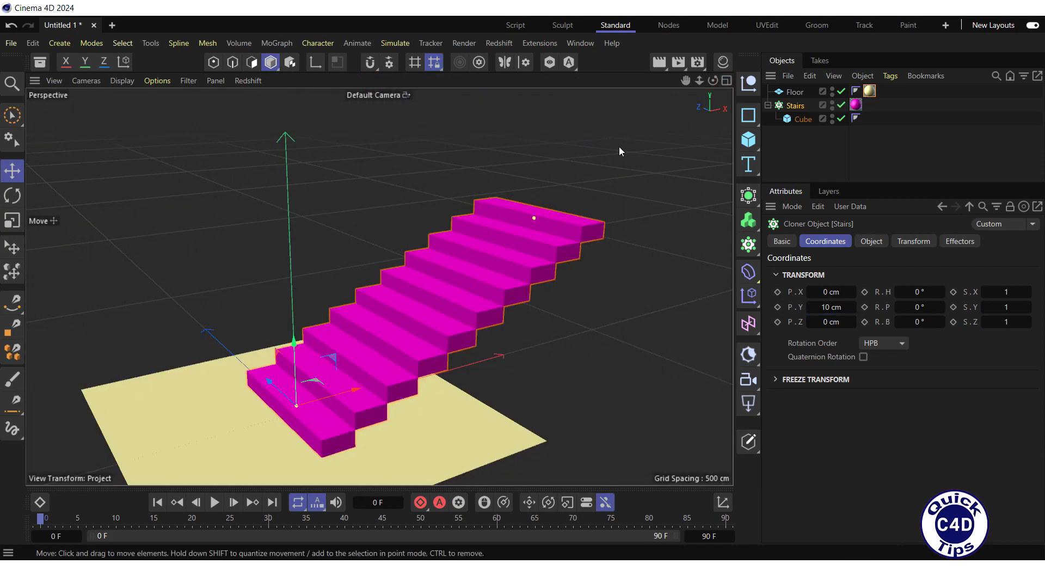
Add a sphere primitive and set its radius to 30 cm
{"action": "left_click", "coordinate": [747, 139]}
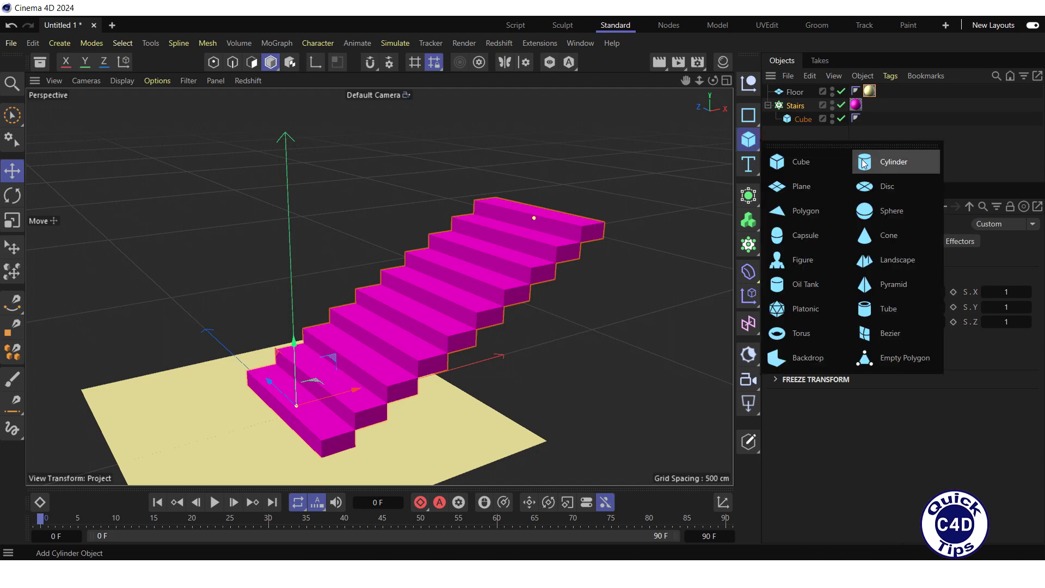
{"action": "left_click", "coordinate": [889, 214]}
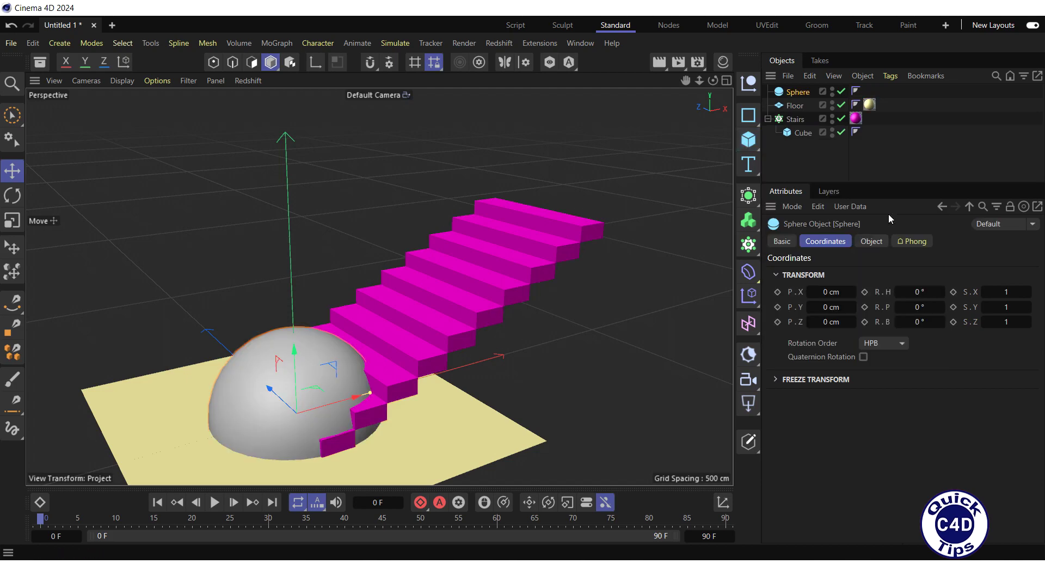
{"action": "left_click", "coordinate": [871, 243]}
{"action": "left_click", "coordinate": [858, 273]}
{"action": "type", "text": "3"}
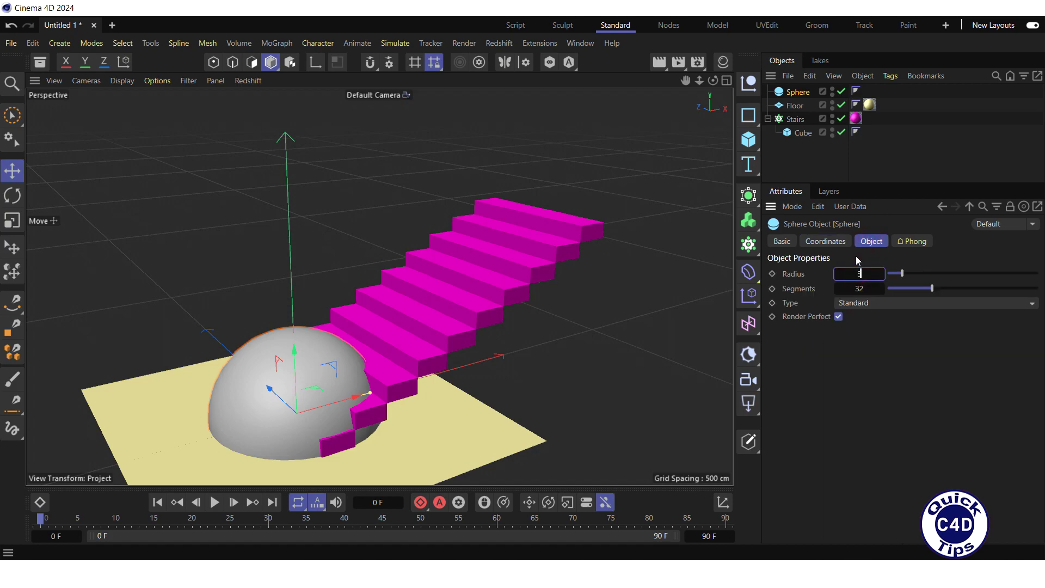
{"action": "type", "text": "0"}
{"action": "key", "text": "Return"}
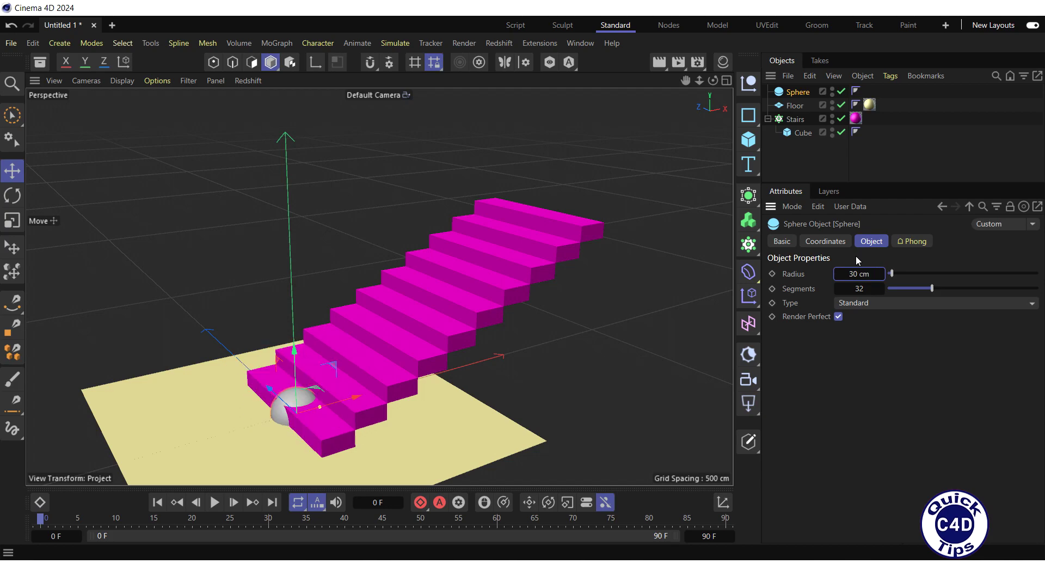
Move the sphere in the front view's XY plane to float above the upper steps of the staircase
{"action": "left_click", "coordinate": [726, 80]}
{"action": "left_click", "coordinate": [726, 289]}
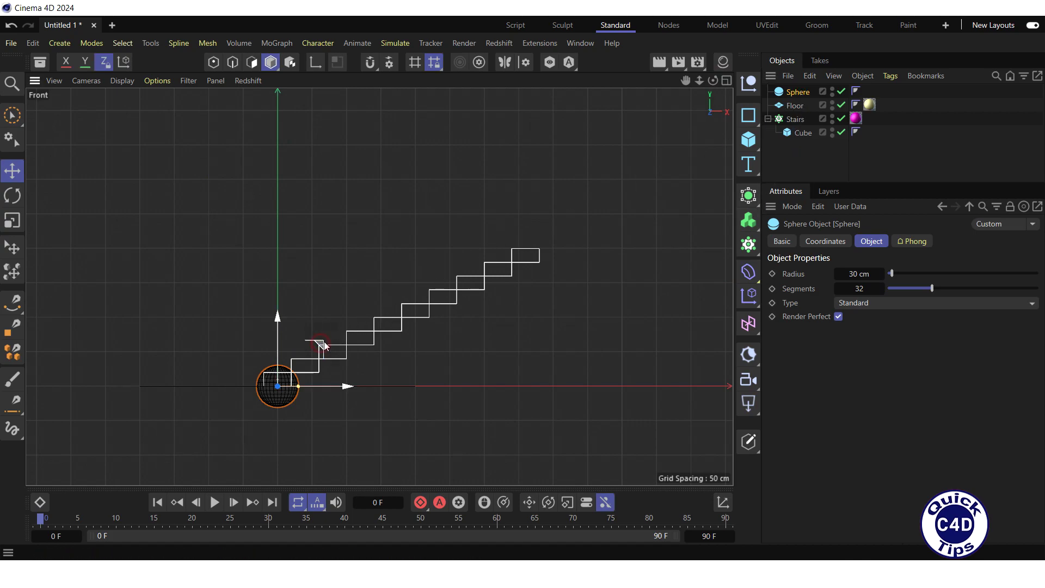
{"action": "left_click_drag", "start_coordinate": [322, 342], "coordinate": [525, 147]}
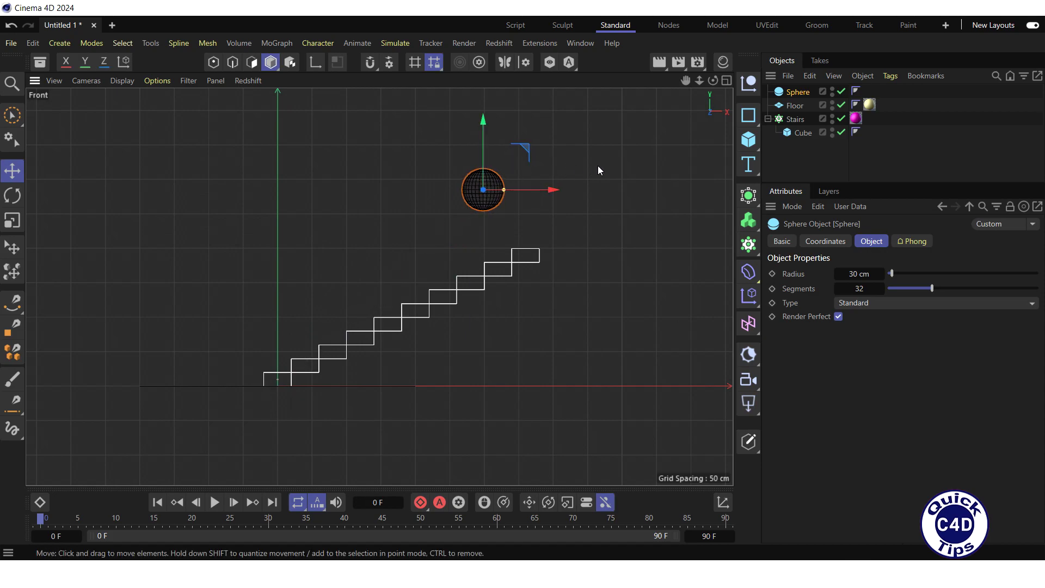
{"action": "left_click", "coordinate": [726, 80]}
{"action": "left_click", "coordinate": [372, 81]}
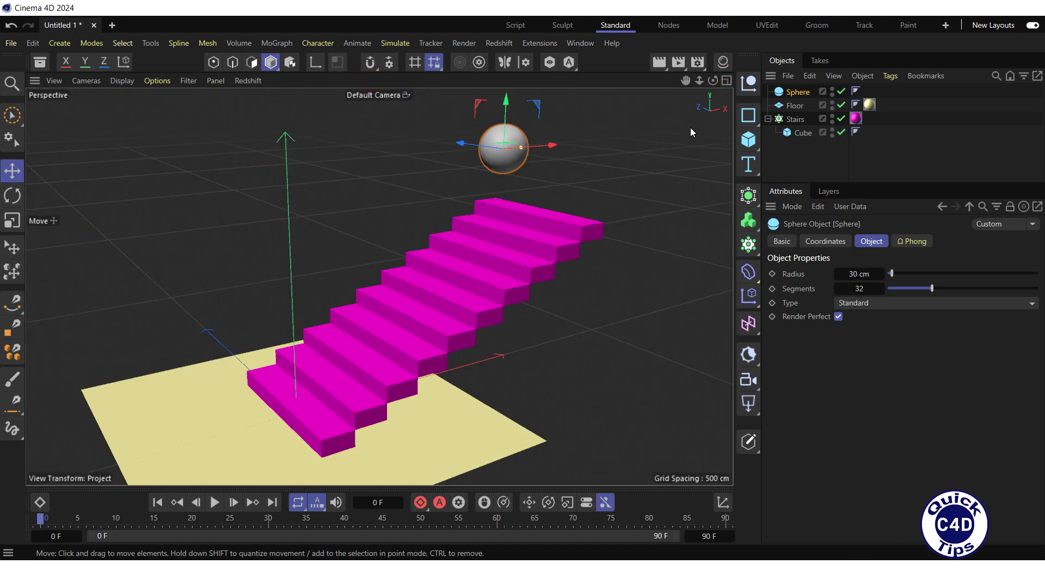
Create a classic standard material and assign a Gradient shader as the texture of its color channel
{"action": "left_click", "coordinate": [723, 62]}
{"action": "left_click", "coordinate": [554, 80]}
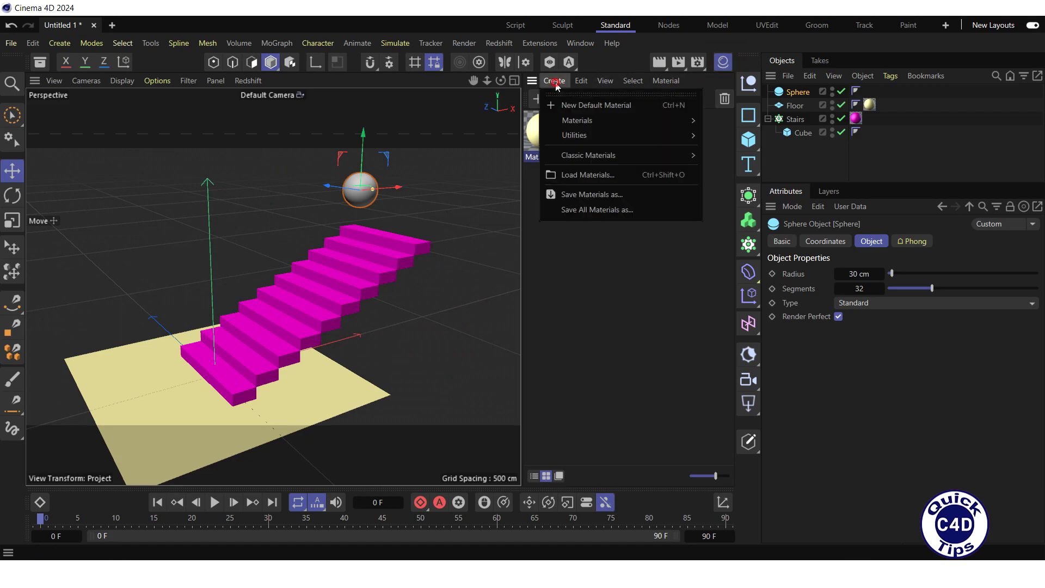
{"action": "mouse_move", "coordinate": [598, 156]}
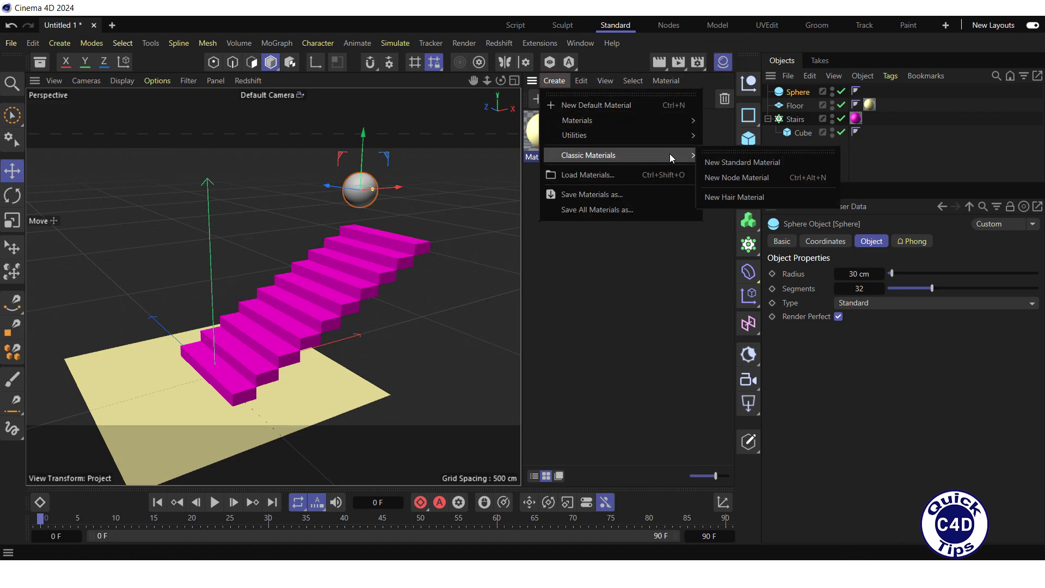
{"action": "left_click", "coordinate": [731, 166]}
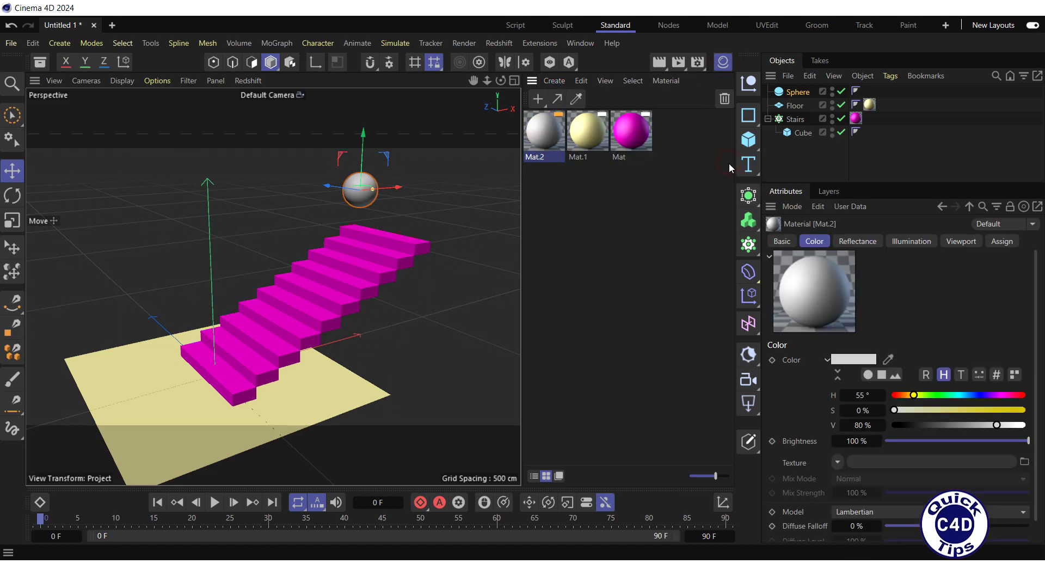
{"action": "double_click", "coordinate": [543, 131]}
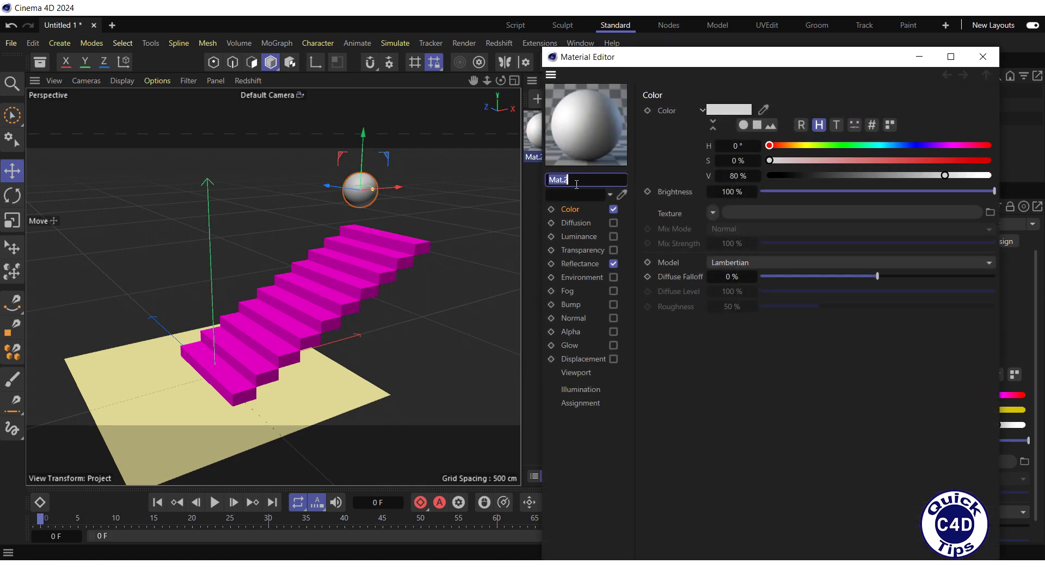
{"action": "left_click", "coordinate": [574, 209]}
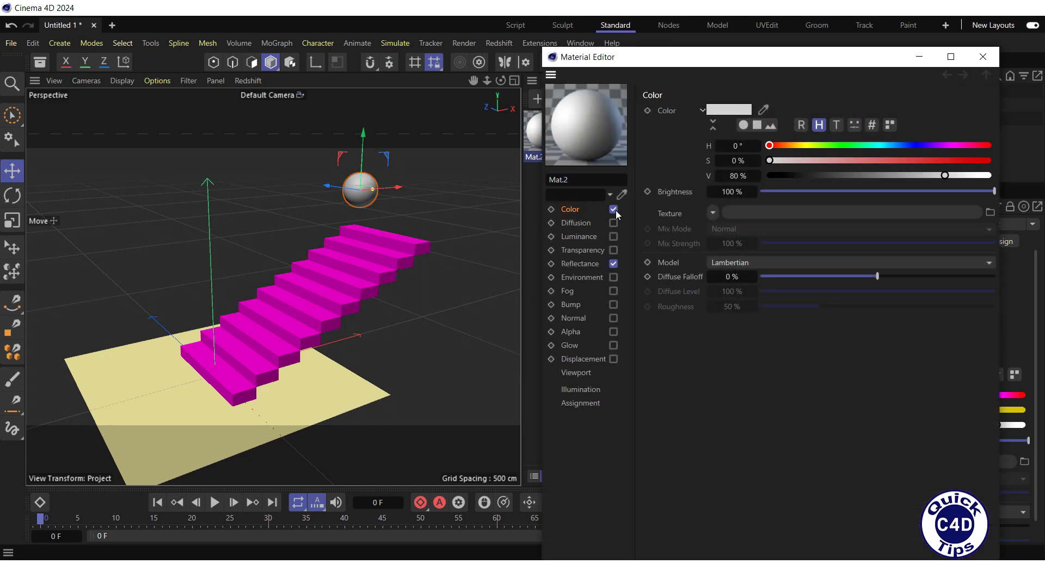
{"action": "left_click", "coordinate": [712, 213]}
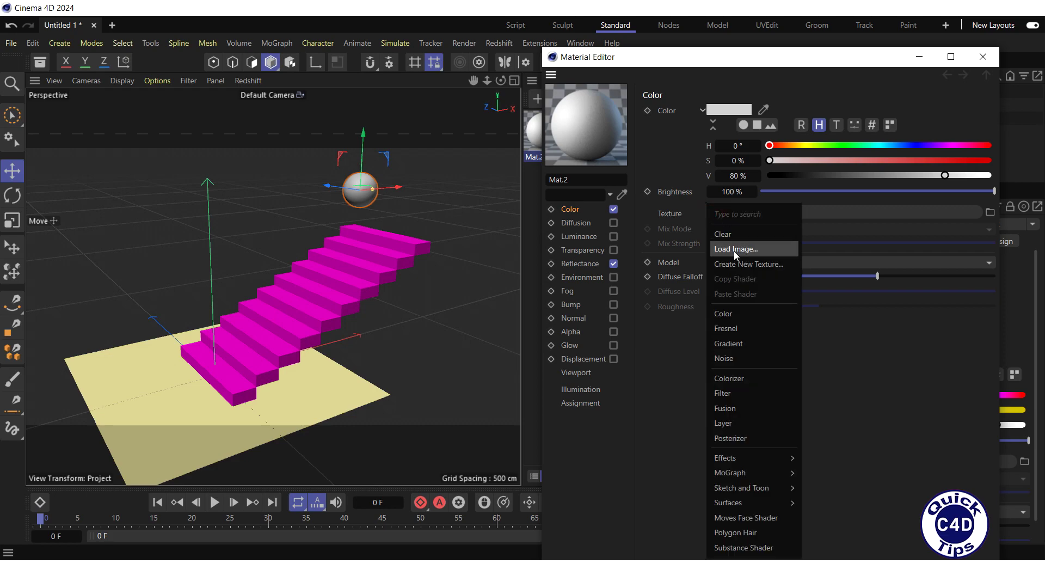
{"action": "left_click", "coordinate": [731, 346]}
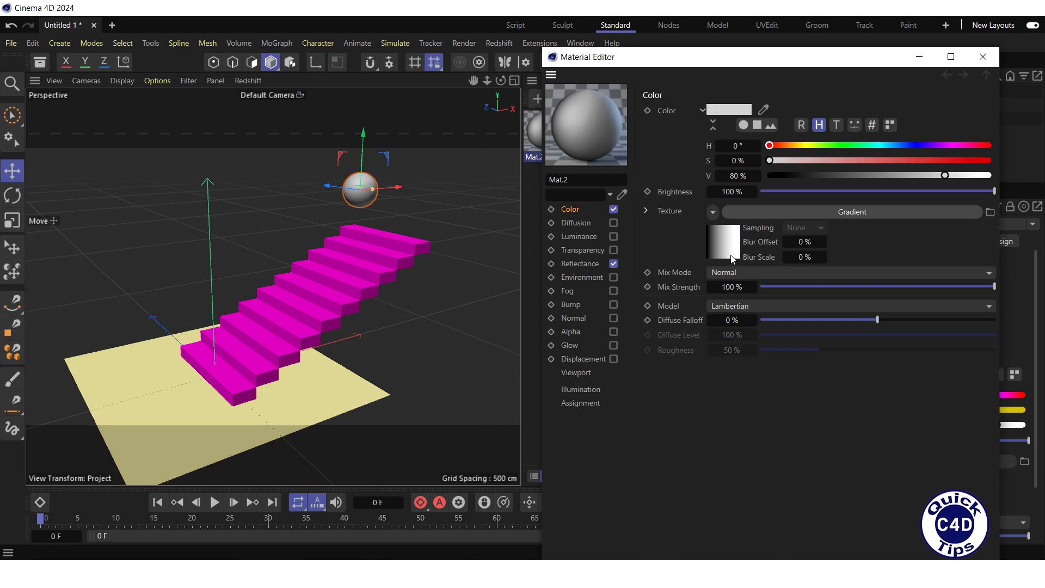
Load the Scheme 2 preset into the new material's gradient and close the material editor
{"action": "left_click", "coordinate": [725, 240]}
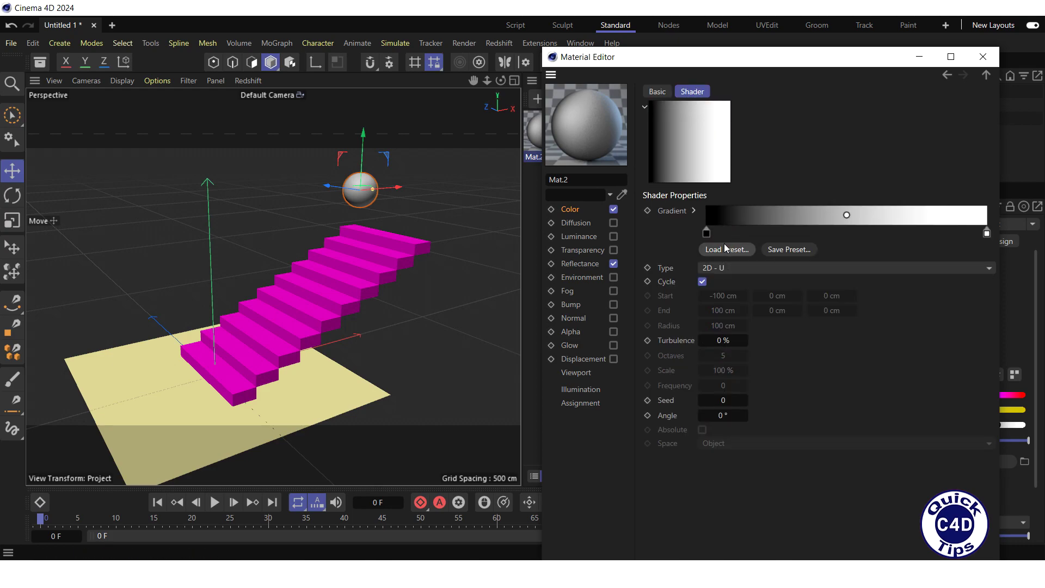
{"action": "left_click", "coordinate": [722, 252]}
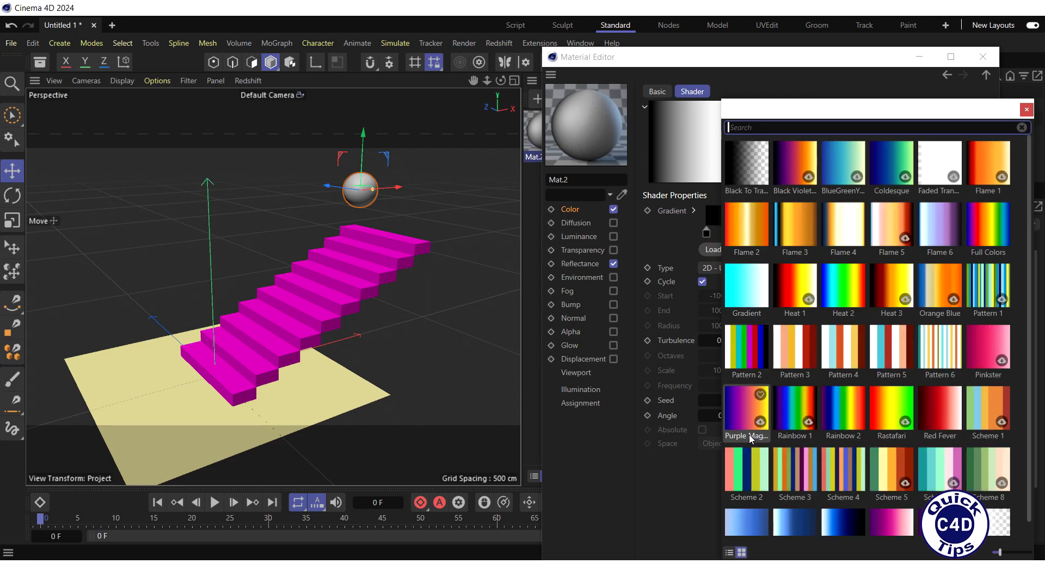
{"action": "double_click", "coordinate": [748, 463]}
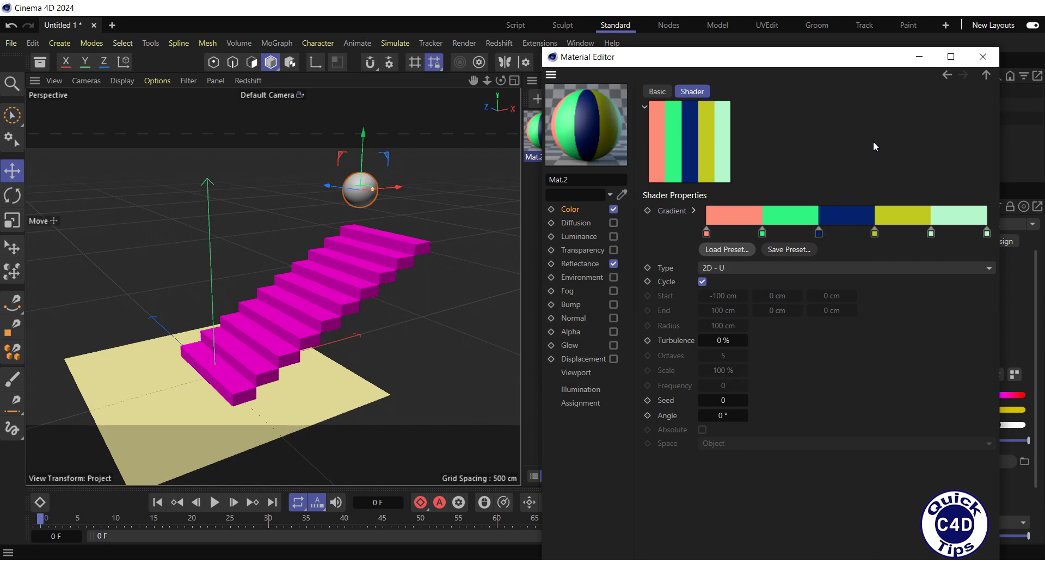
{"action": "left_click", "coordinate": [983, 56]}
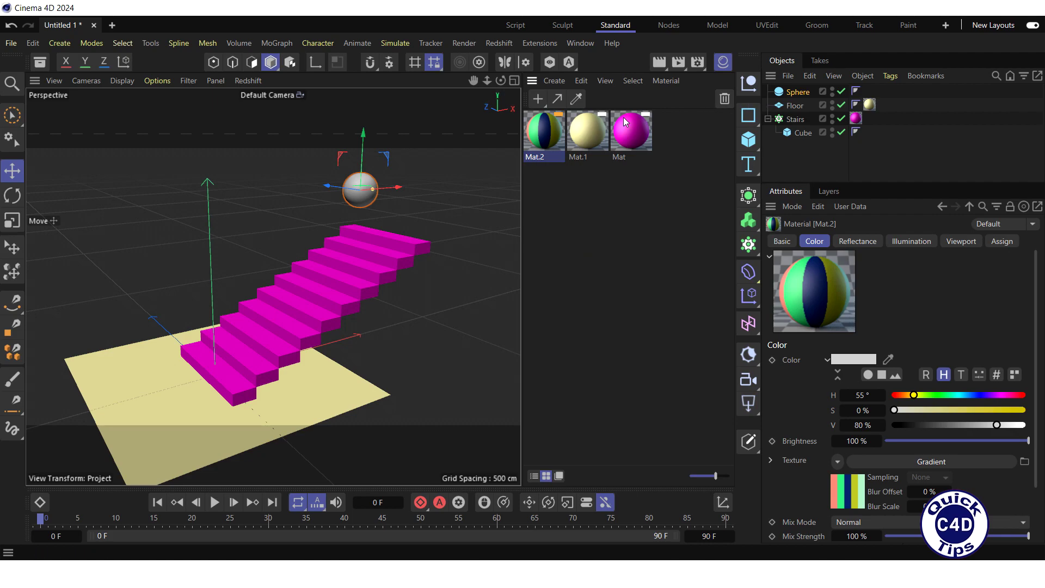
Apply the striped gradient material to the sphere and rename the sphere as Ball
{"action": "left_click_drag", "start_coordinate": [548, 136], "coordinate": [804, 92]}
{"action": "left_click", "coordinate": [722, 62]}
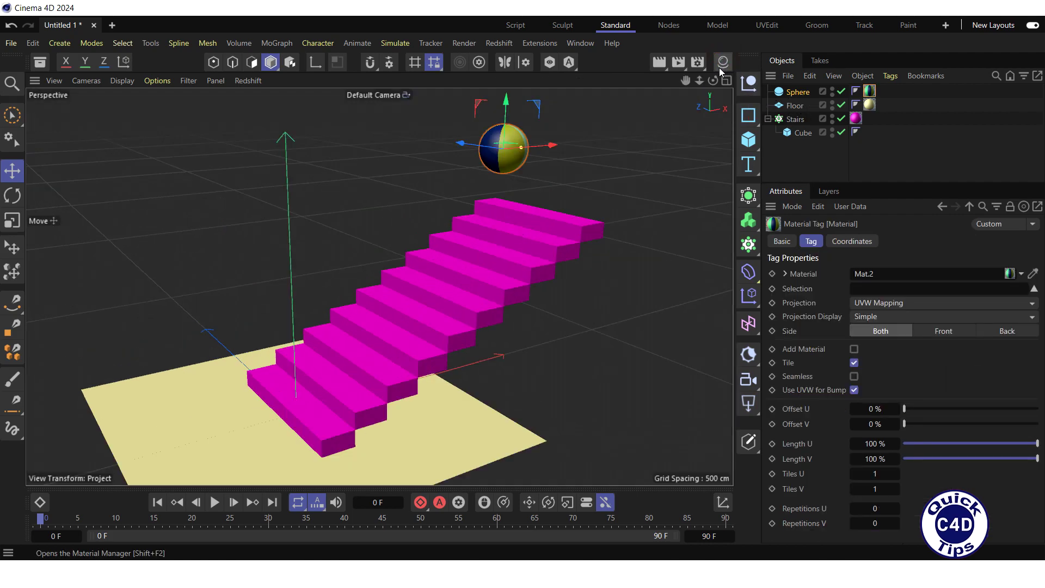
{"action": "double_click", "coordinate": [794, 91]}
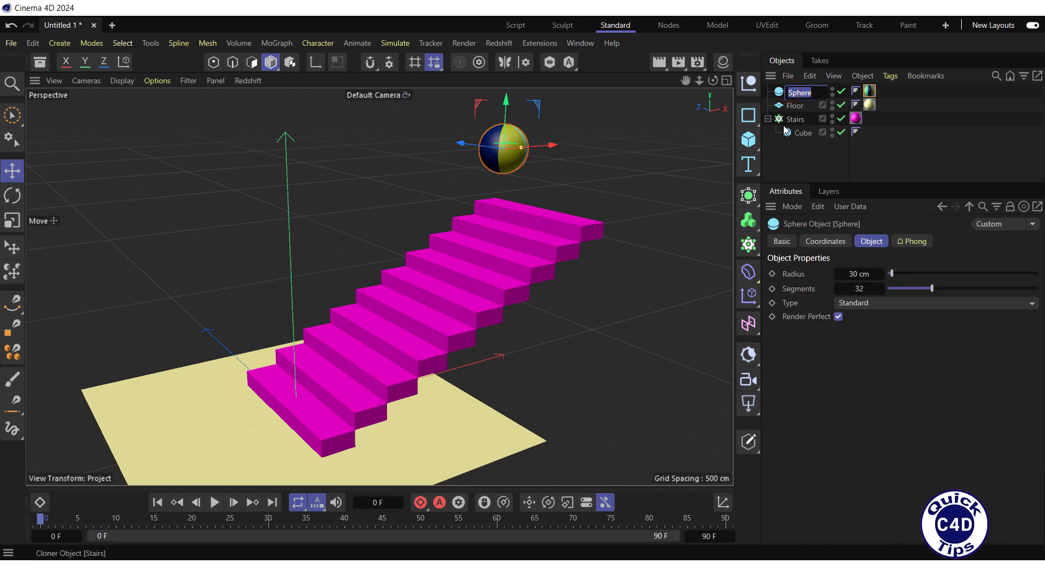
{"action": "type", "text": "Ball"}
{"action": "key", "text": "Return"}
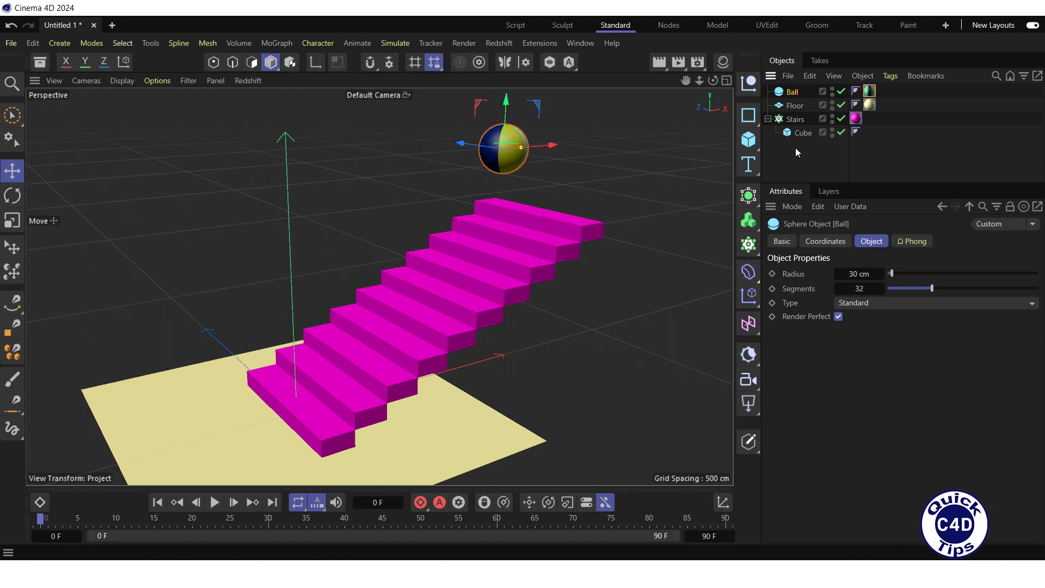
Select the Floor and Stairs objects together and add a Collider simulation tag to both
{"action": "mouse_move", "coordinate": [906, 125]}
{"action": "left_mouse_down"}
{"action": "mouse_move", "coordinate": [759, 96]}
{"action": "mouse_move", "coordinate": [767, 106]}
{"action": "left_mouse_up"}
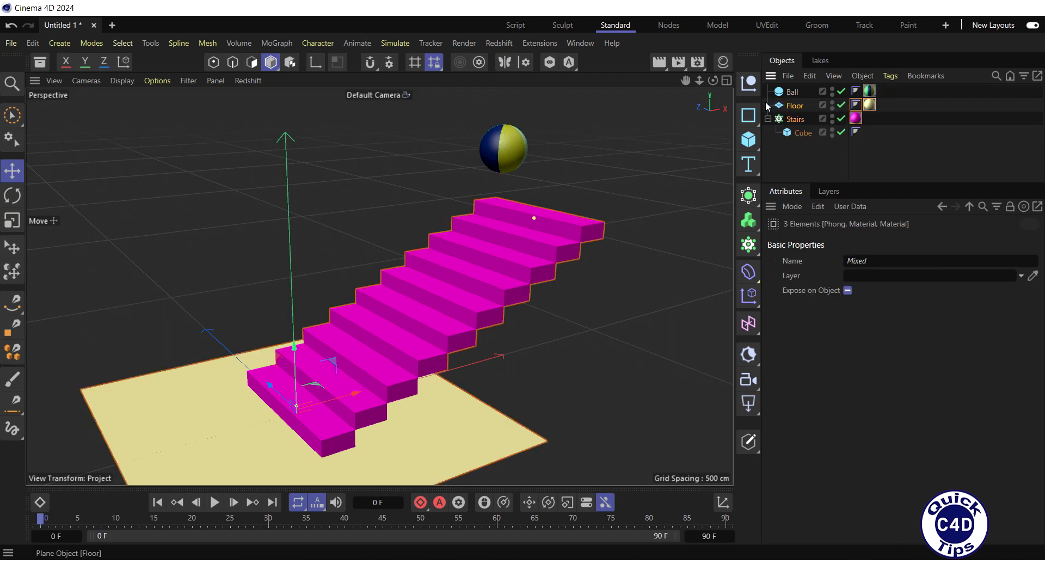
{"action": "right_click", "coordinate": [800, 111]}
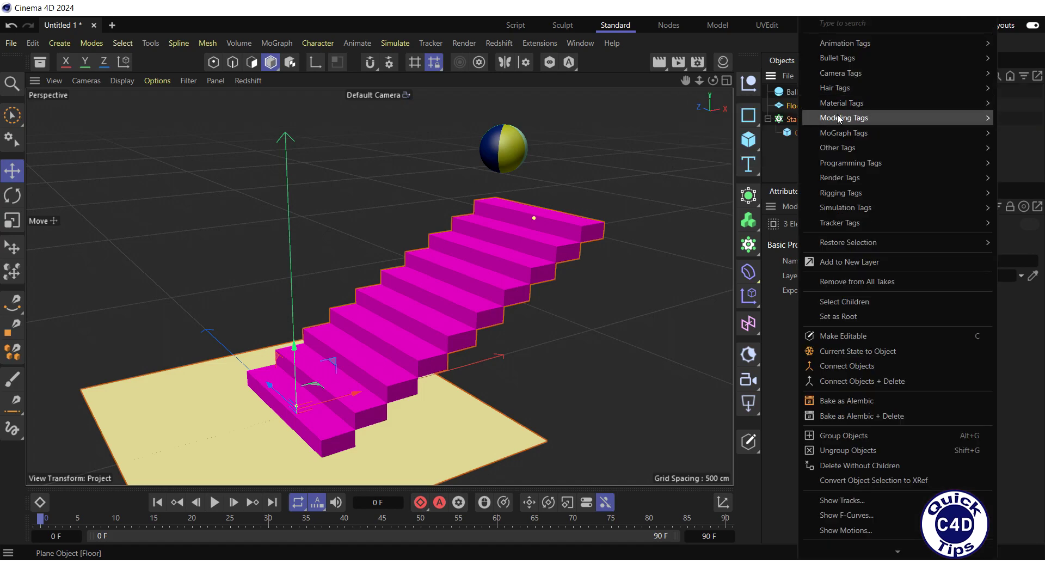
{"action": "mouse_move", "coordinate": [845, 207]}
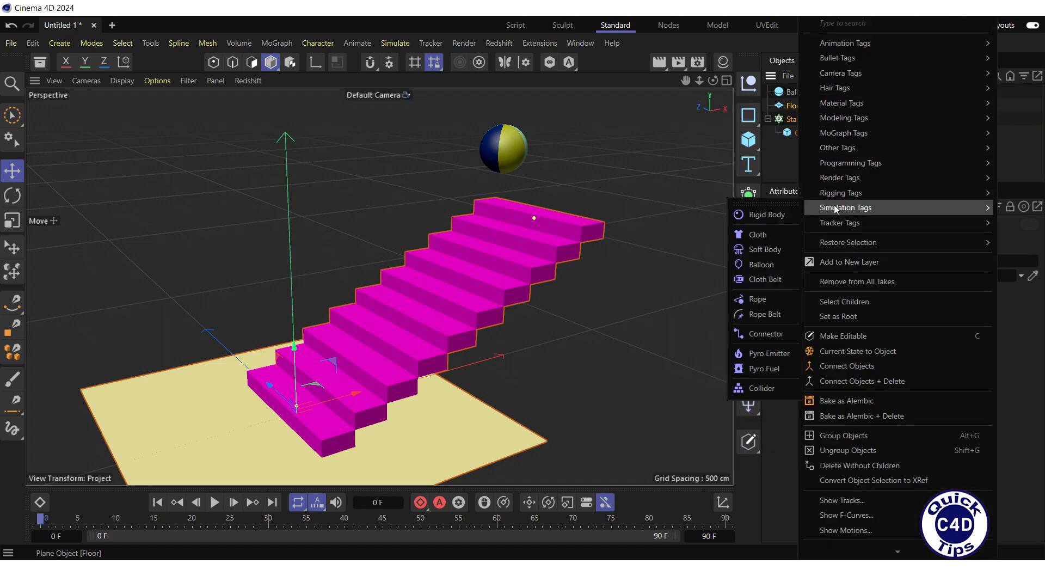
{"action": "left_click", "coordinate": [757, 387]}
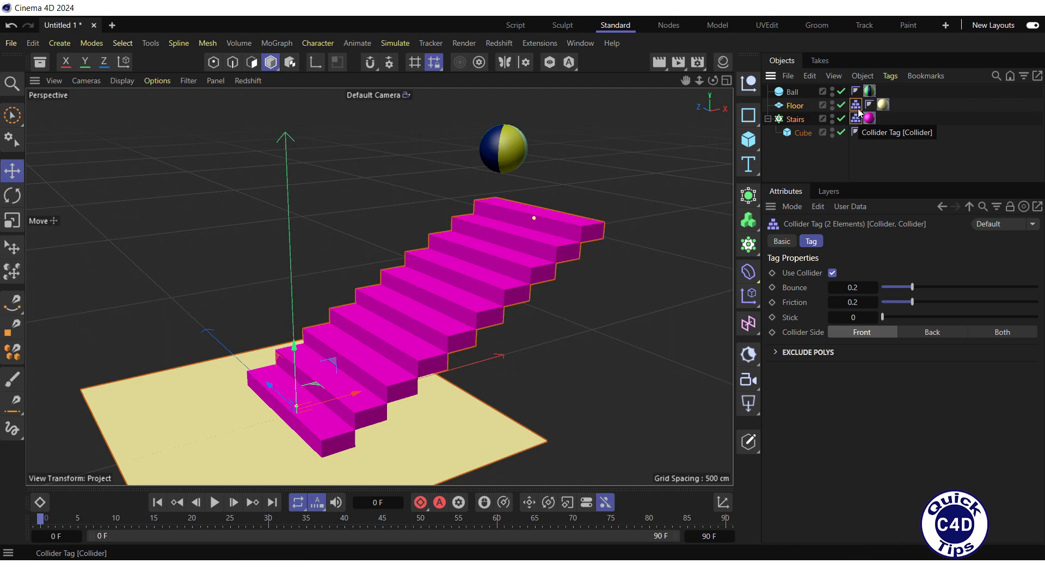
Add a Soft Body simulation tag to the Ball object
{"action": "right_click", "coordinate": [793, 94]}
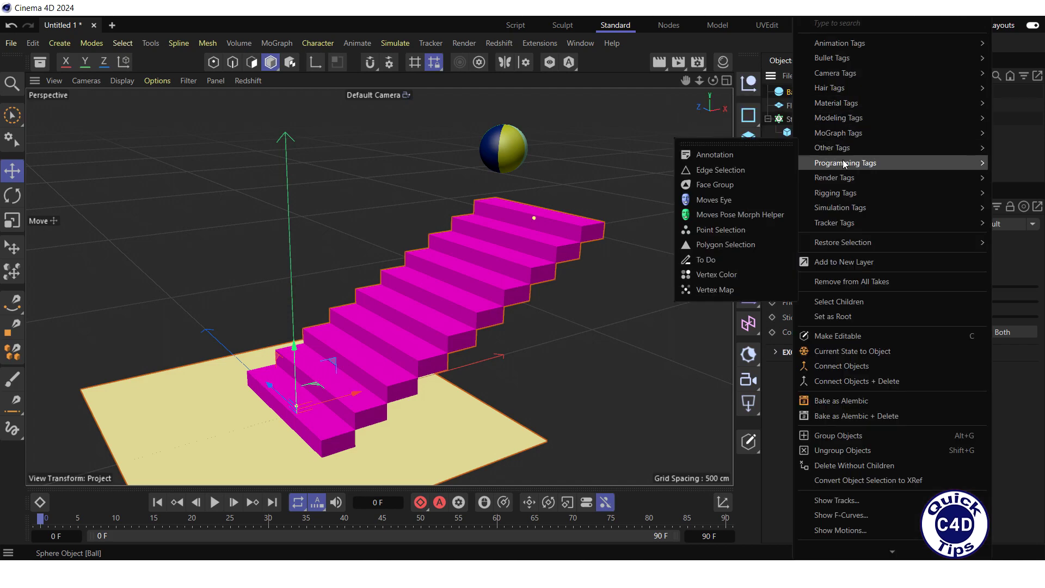
{"action": "mouse_move", "coordinate": [843, 196]}
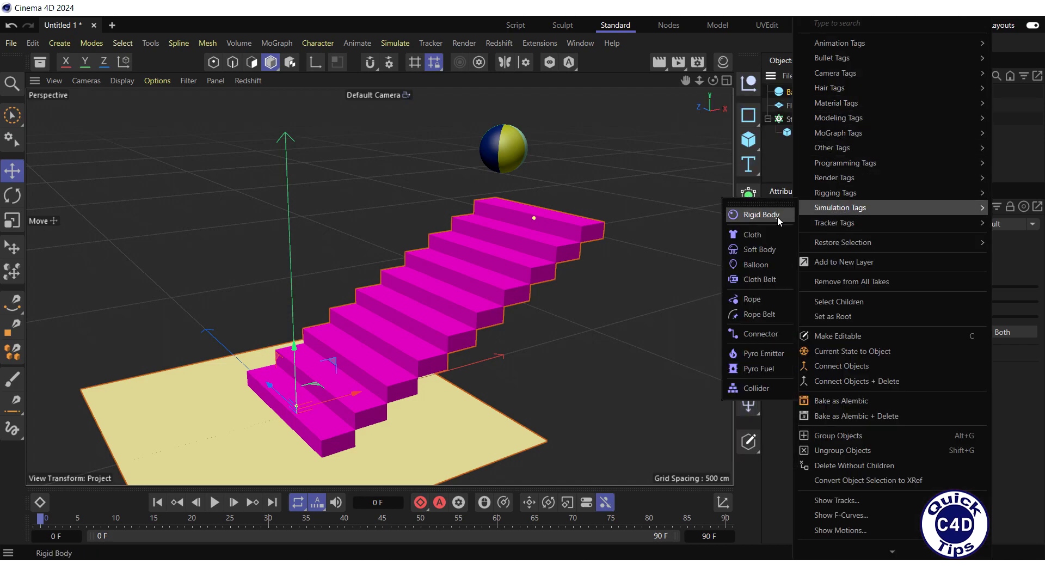
{"action": "left_click", "coordinate": [758, 250]}
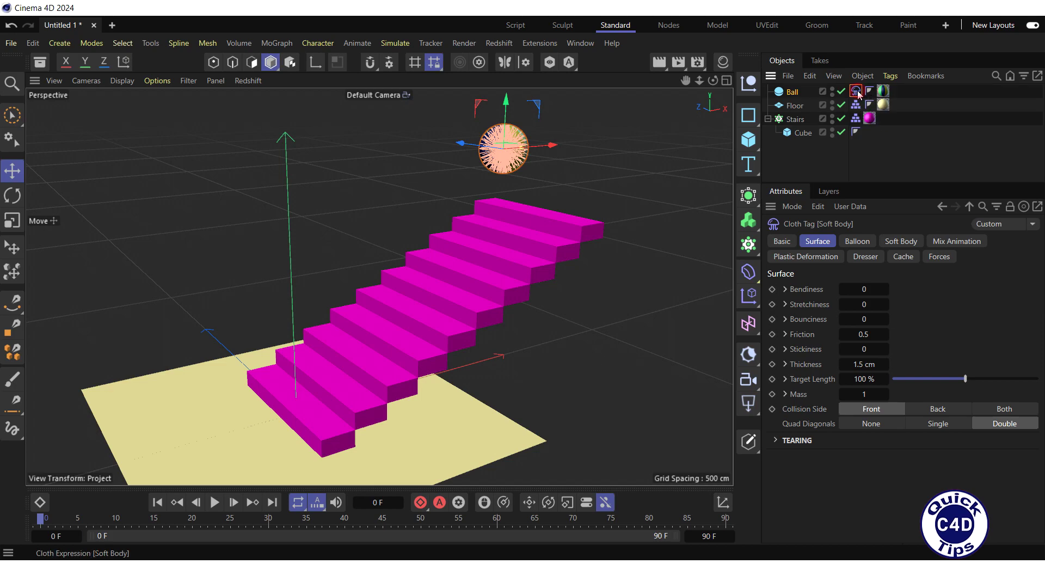
Set the ball's soft body softness to 8, deselect everything and play the simulation
{"action": "left_click", "coordinate": [901, 242]}
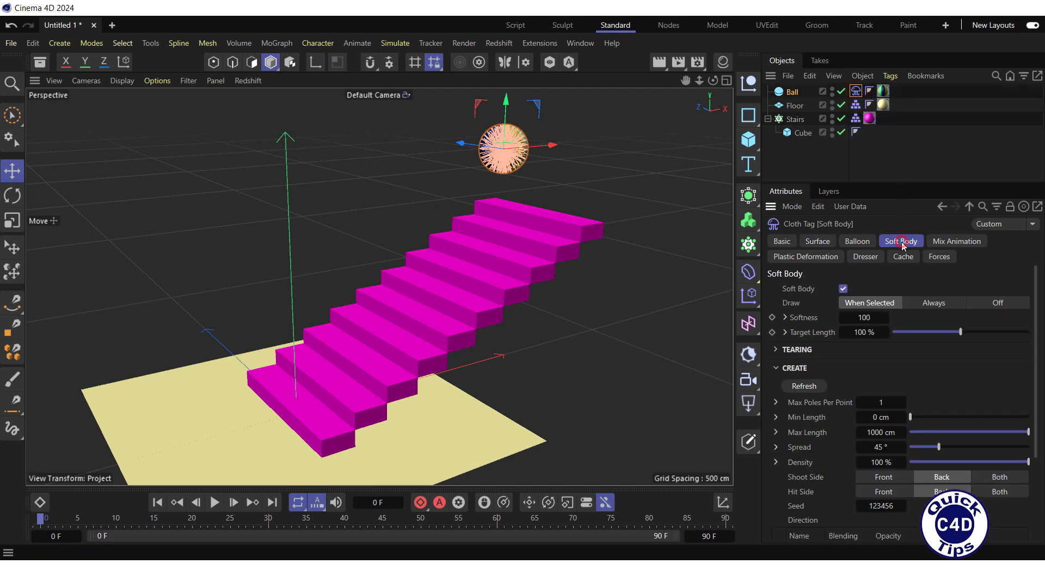
{"action": "left_click", "coordinate": [864, 317]}
{"action": "type", "text": "8"}
{"action": "left_click", "coordinate": [579, 404]}
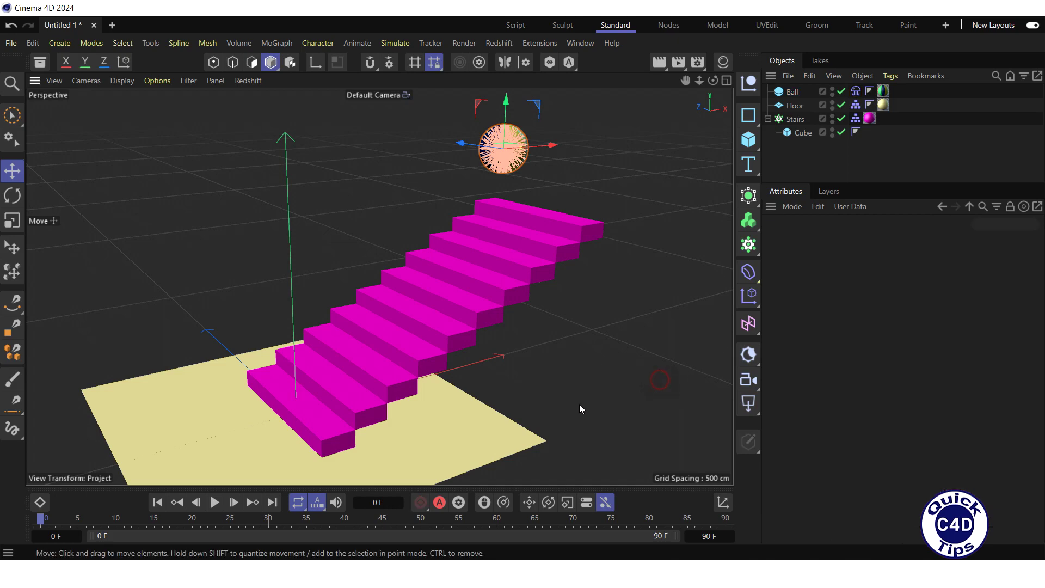
{"action": "left_click", "coordinate": [215, 501]}
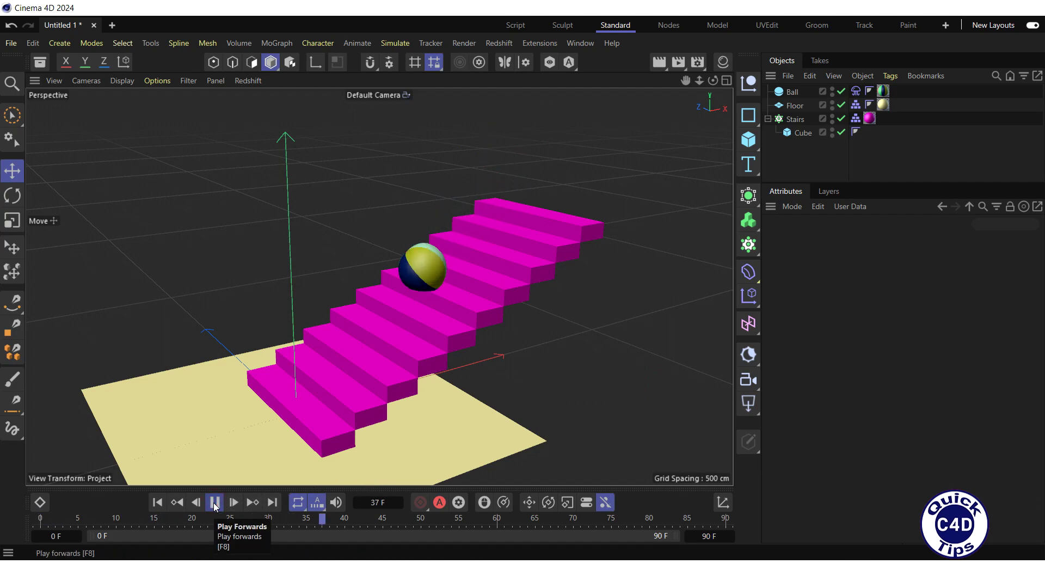